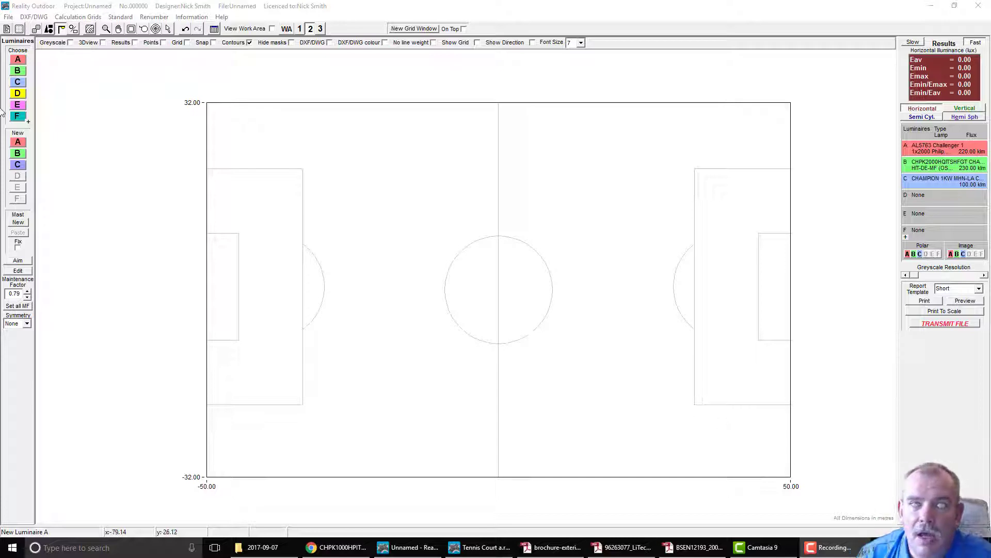
Bring the exterior lighting brochure forward and settle on page 89's Narrow, Medium and Wide photometry charts.
click(177, 102)
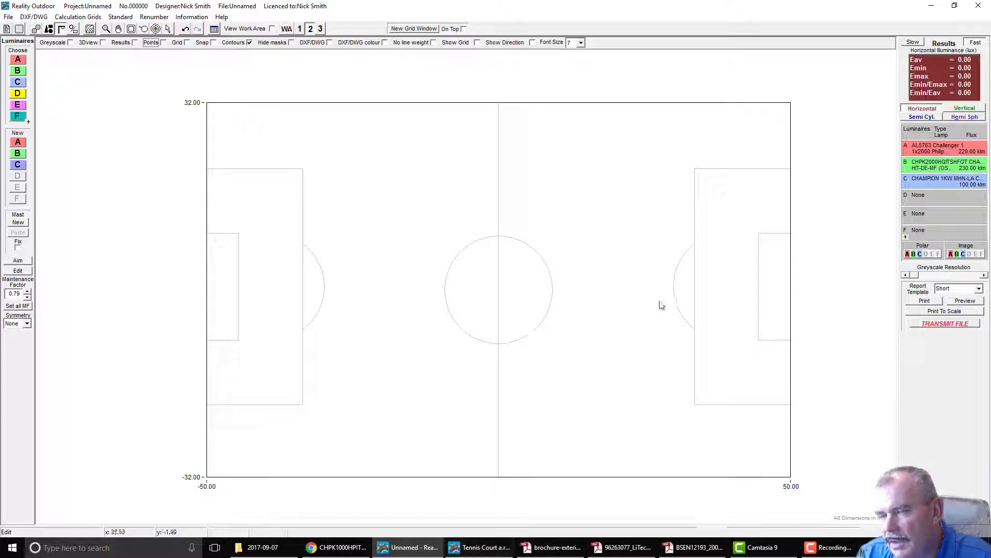
click(553, 548)
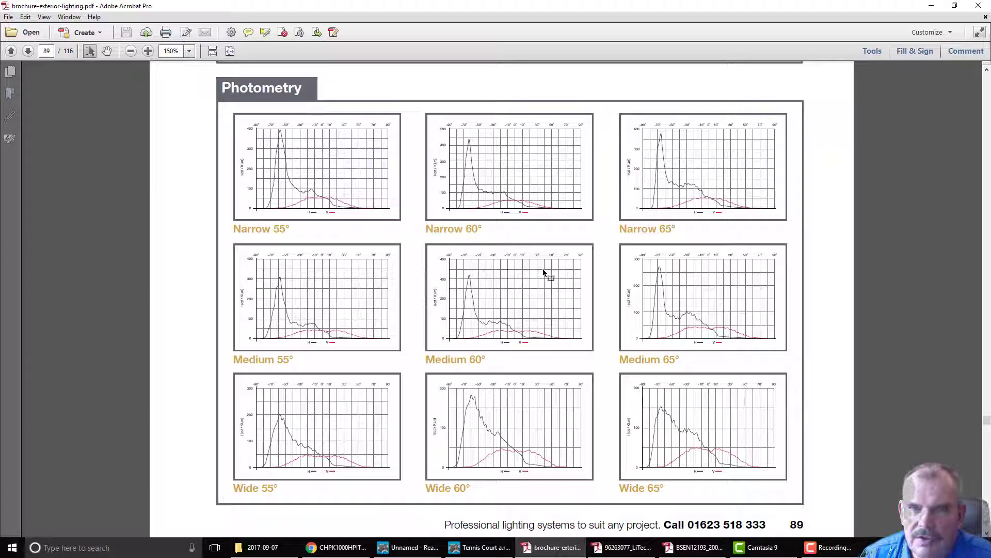
scroll(552, 279, up, 5)
scroll(921, 274, up, 4)
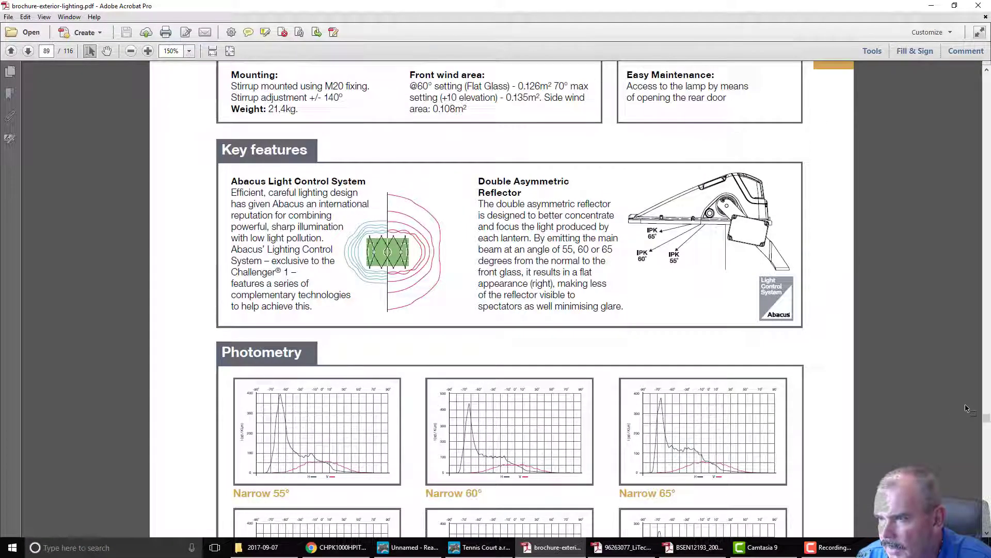
scroll(857, 423, up, 14)
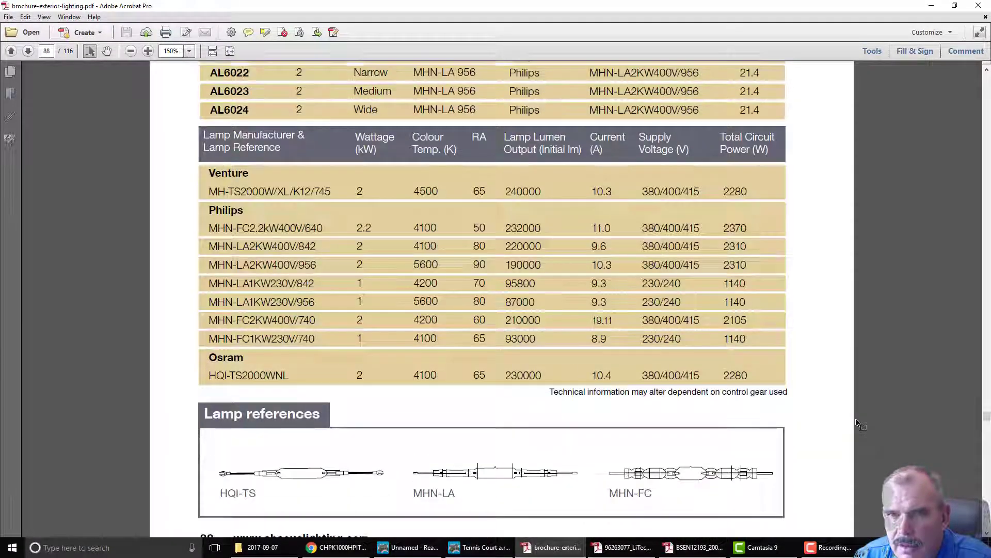
scroll(873, 416, down, 12)
scroll(880, 411, up, 3)
scroll(881, 411, down, 2)
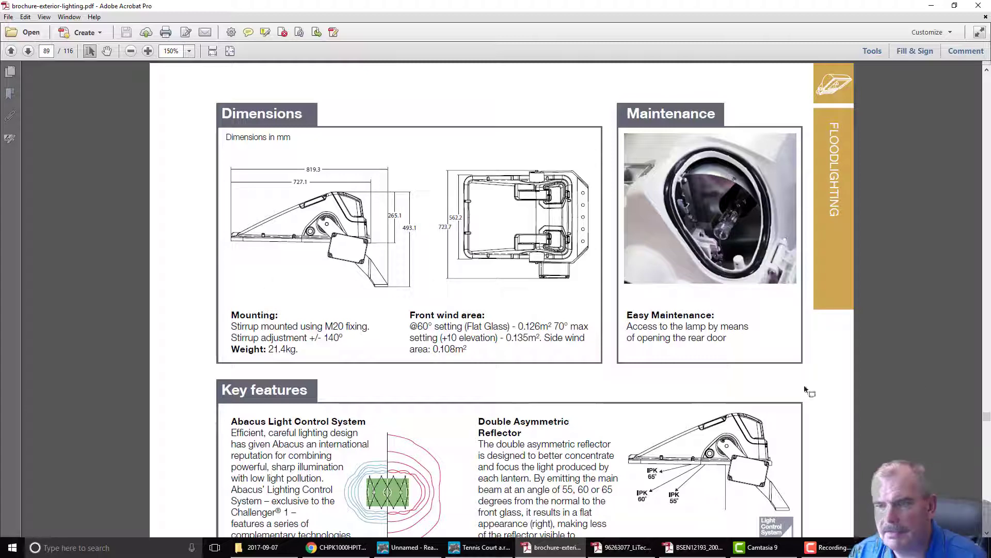
scroll(852, 356, down, 6)
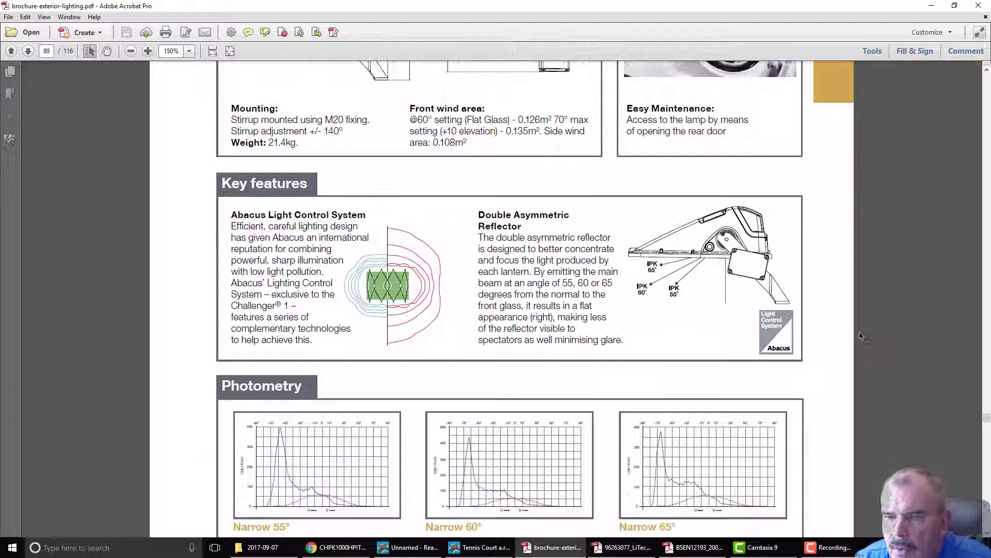
scroll(866, 322, down, 3)
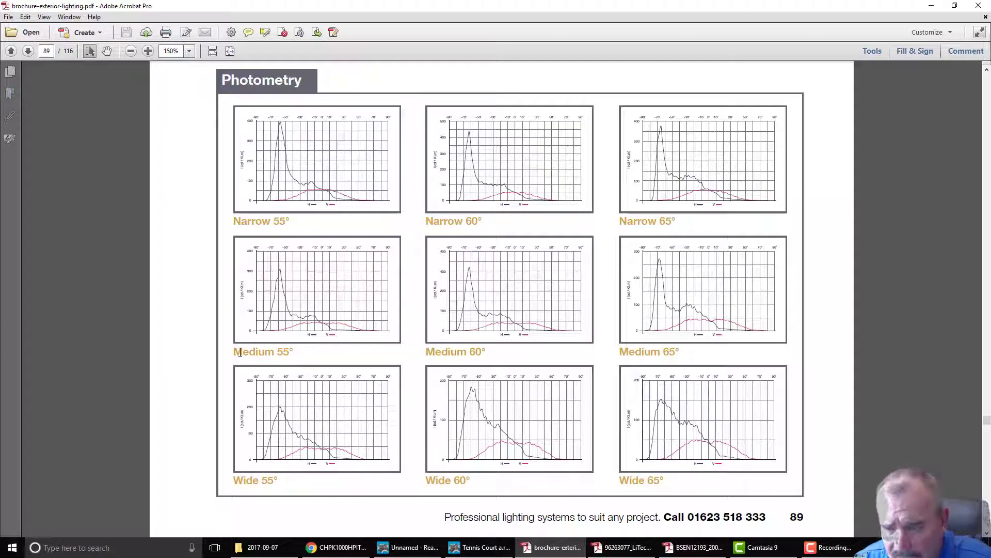
scroll(242, 351, up, 1)
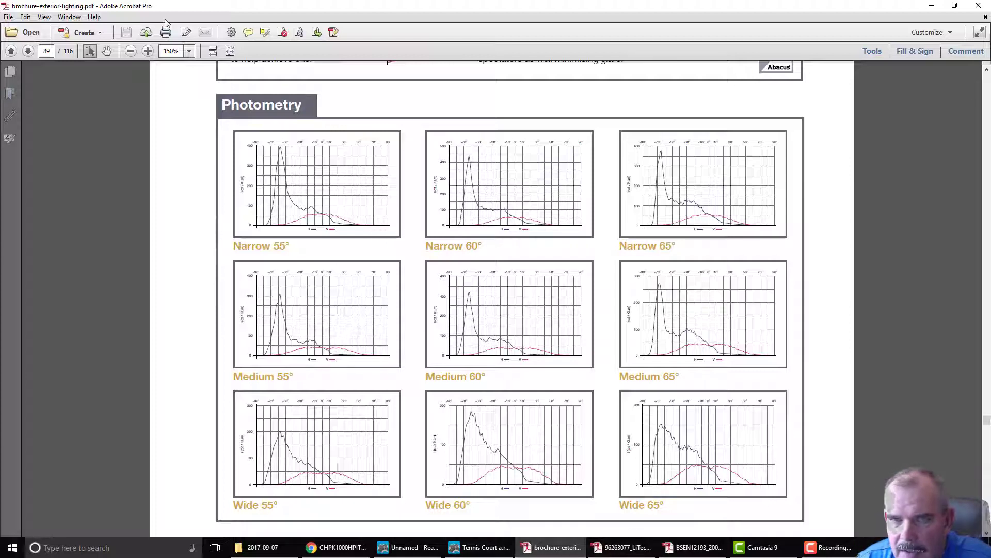
Zoom the PDF to 600% and pan so the Narrow 55° H and V curves are centred.
click(148, 51)
click(148, 51)
click(148, 50)
click(148, 50)
scroll(509, 339, down, 3)
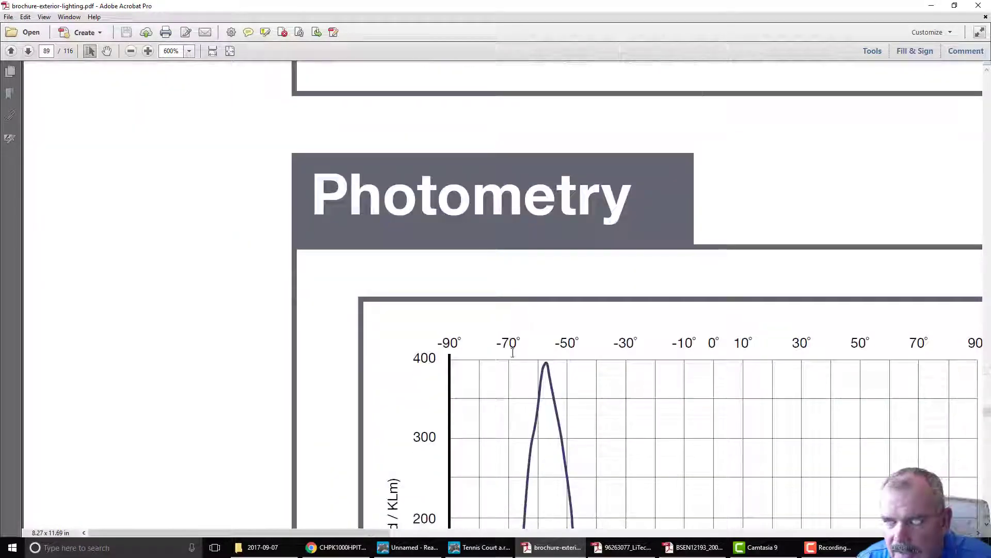
scroll(510, 335, down, 4)
click(107, 51)
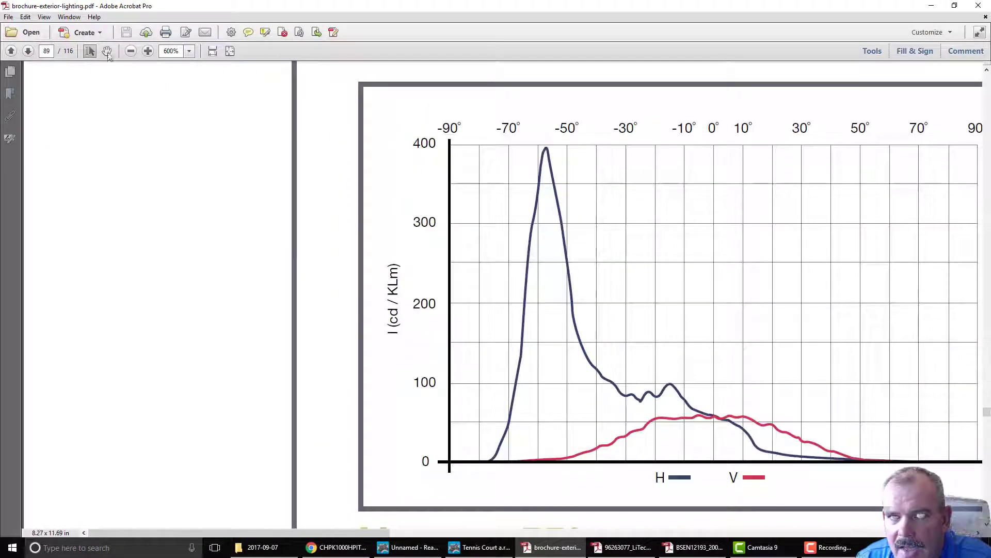
drag(592, 236, 481, 236)
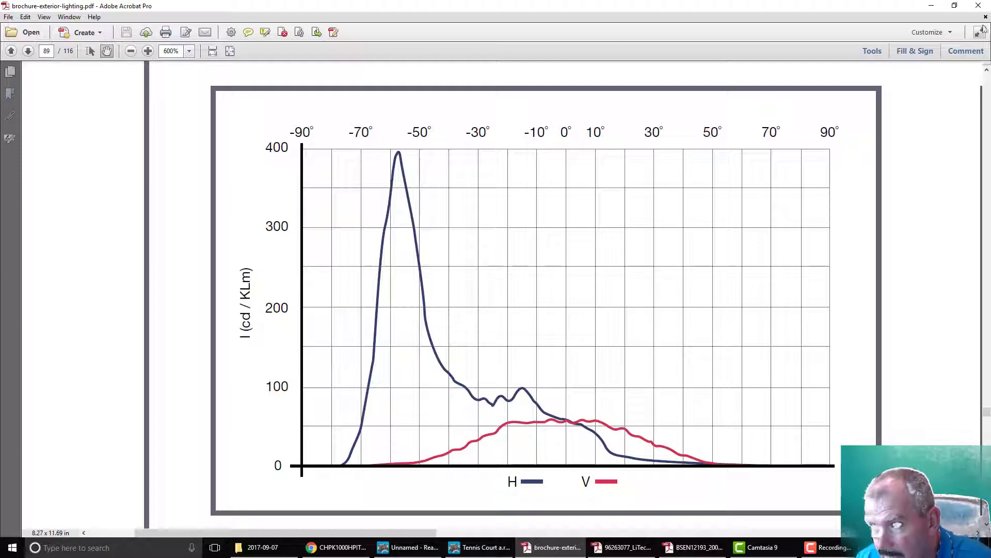
Open luminaire A's AL5763 Challenger 1 polar diagram, check its Cartesian view, then reposition and enlarge it.
click(931, 6)
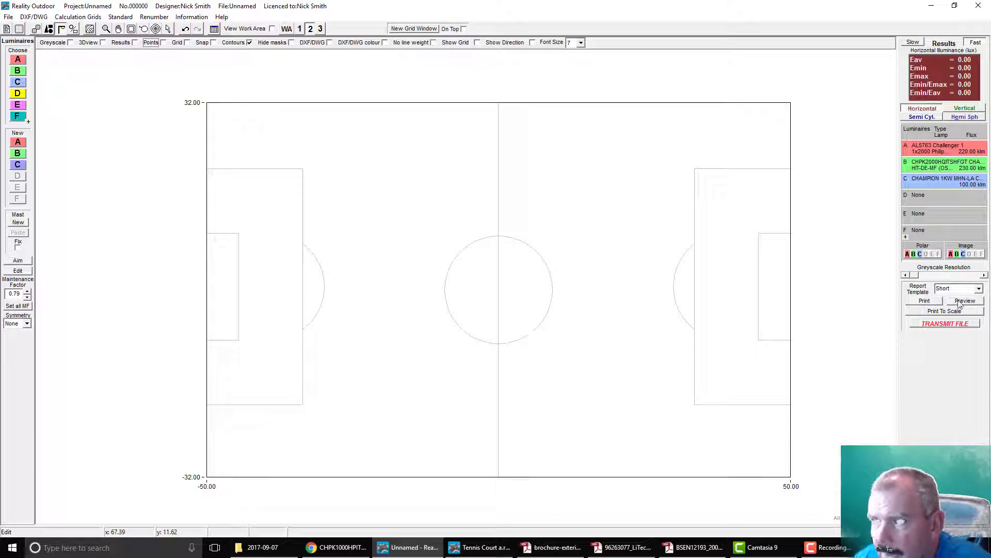
click(908, 254)
click(440, 175)
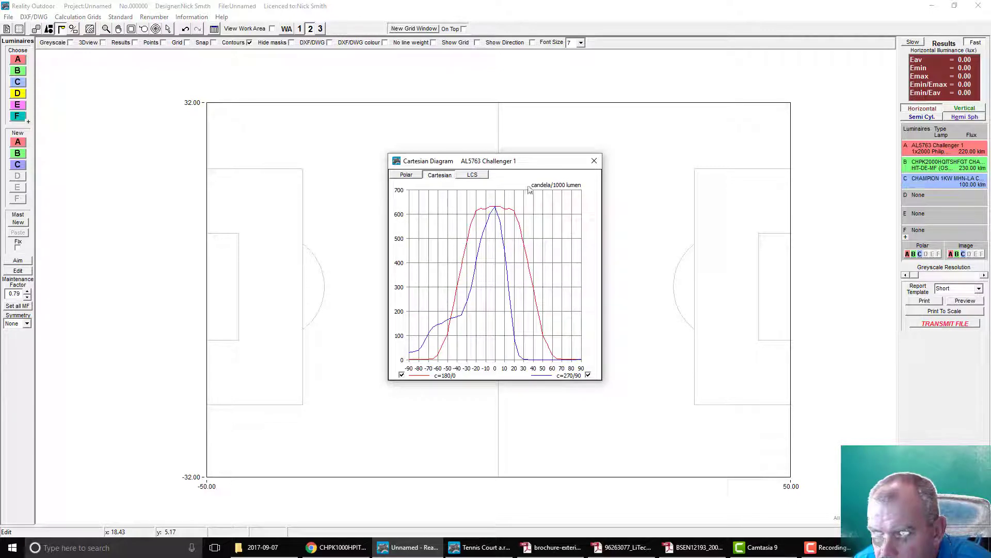
drag(496, 162, 487, 163)
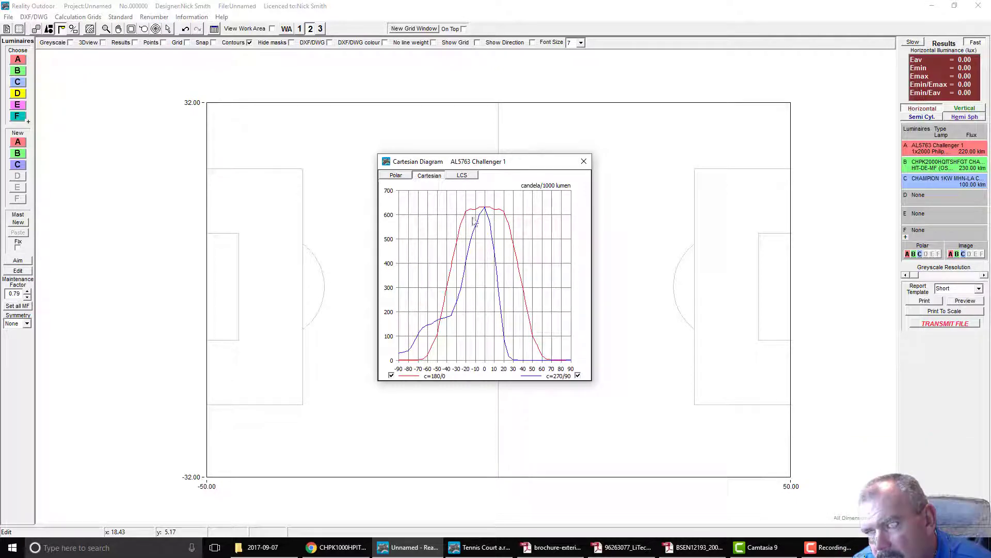
click(396, 176)
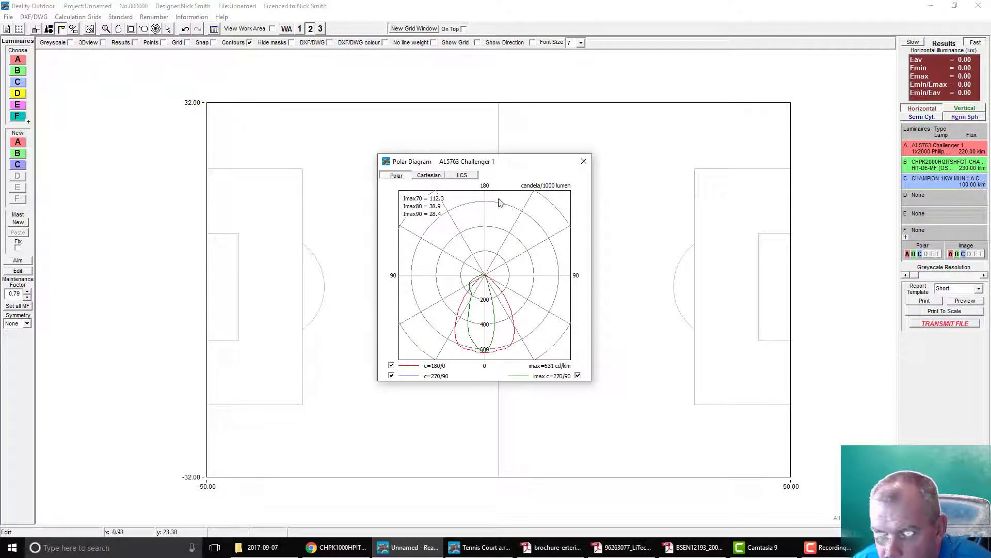
drag(509, 160, 502, 122)
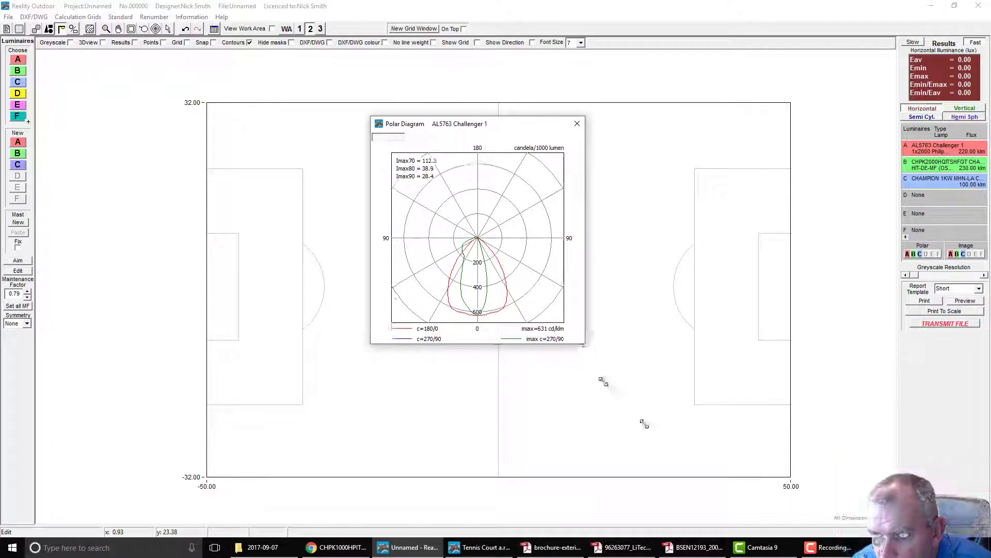
drag(645, 423, 693, 451)
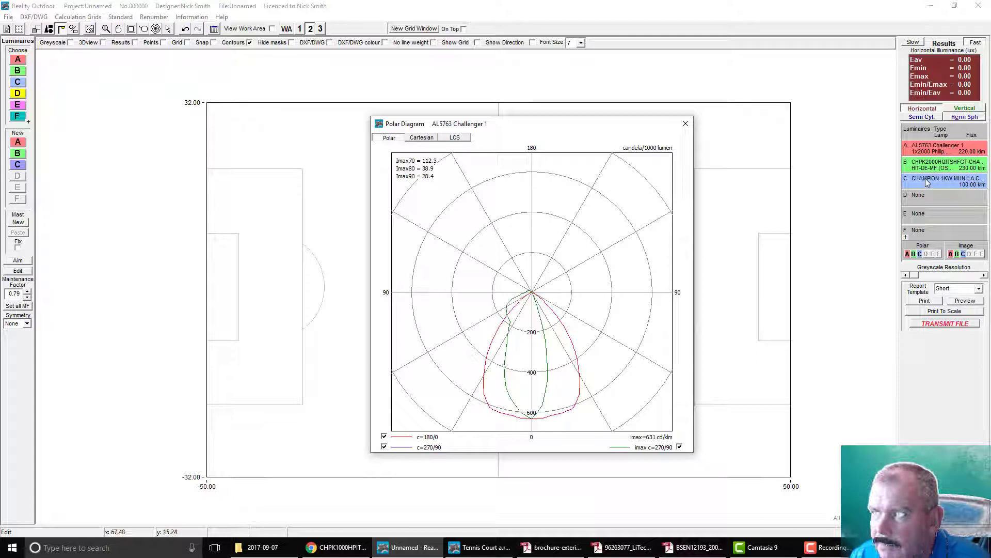
Show luminaire C's CHAMPION 1KW MHN-LA polar curve, hide the imax c=277/97 curve, and enlarge the window.
click(920, 254)
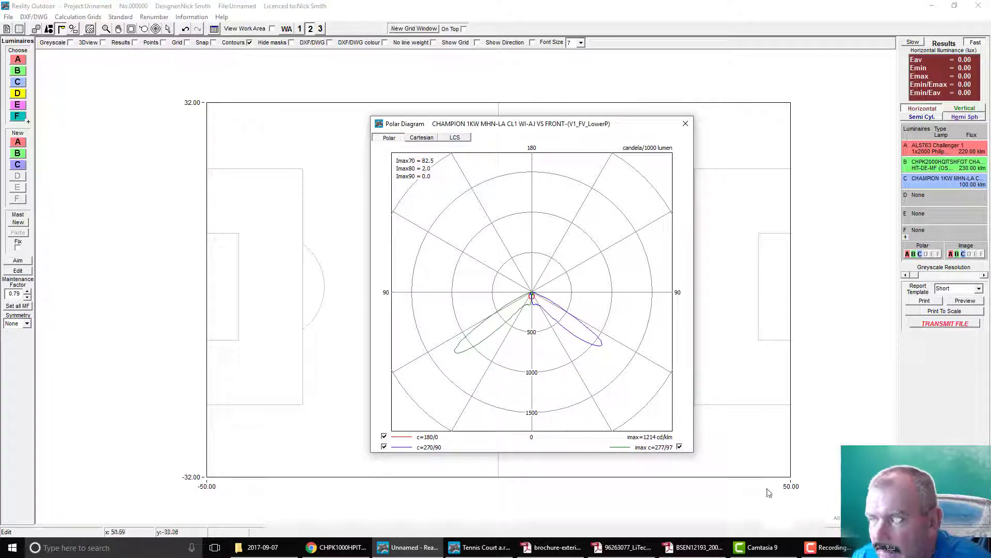
click(680, 447)
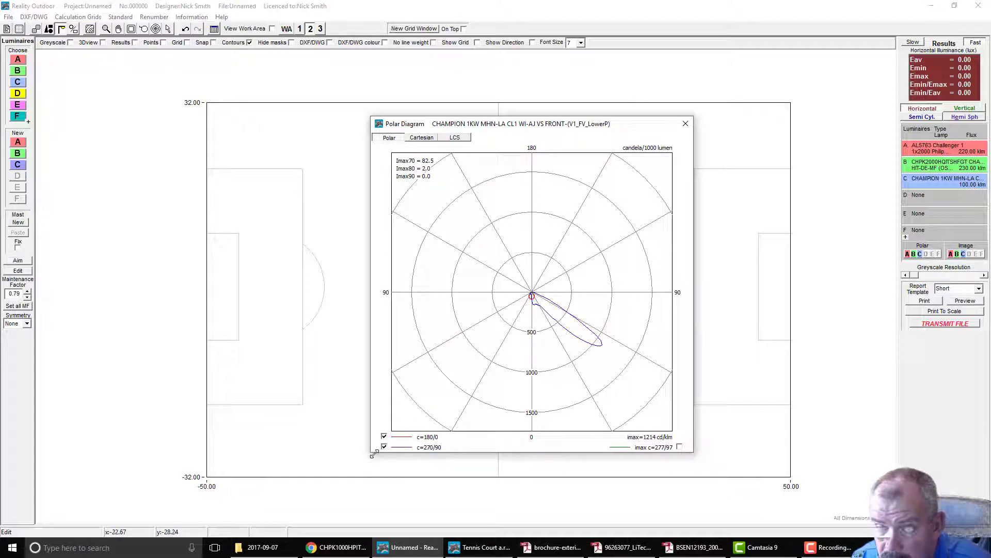
drag(373, 455, 266, 492)
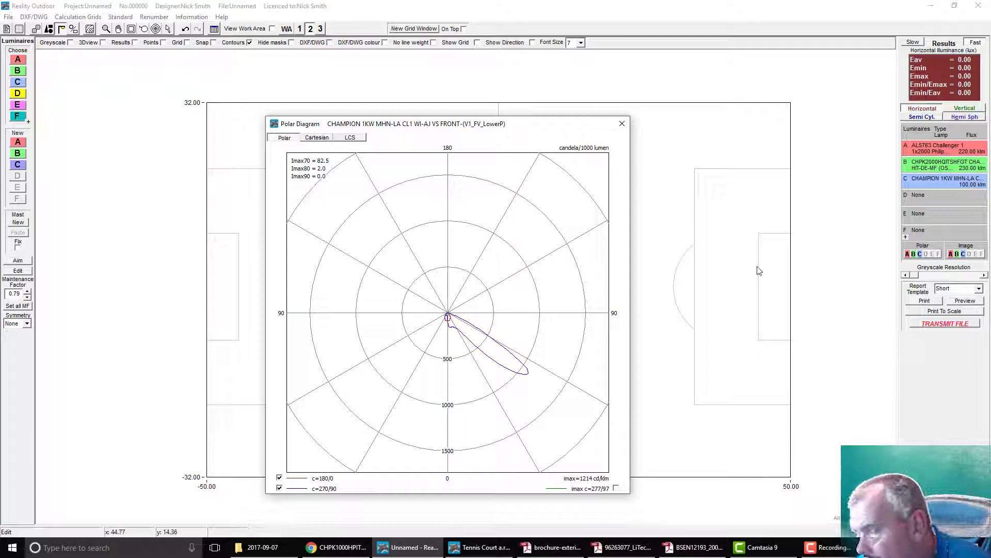
Switch the polar diagram back to luminaire A (631 cd/klm peak) and reposition and resize its window.
click(907, 253)
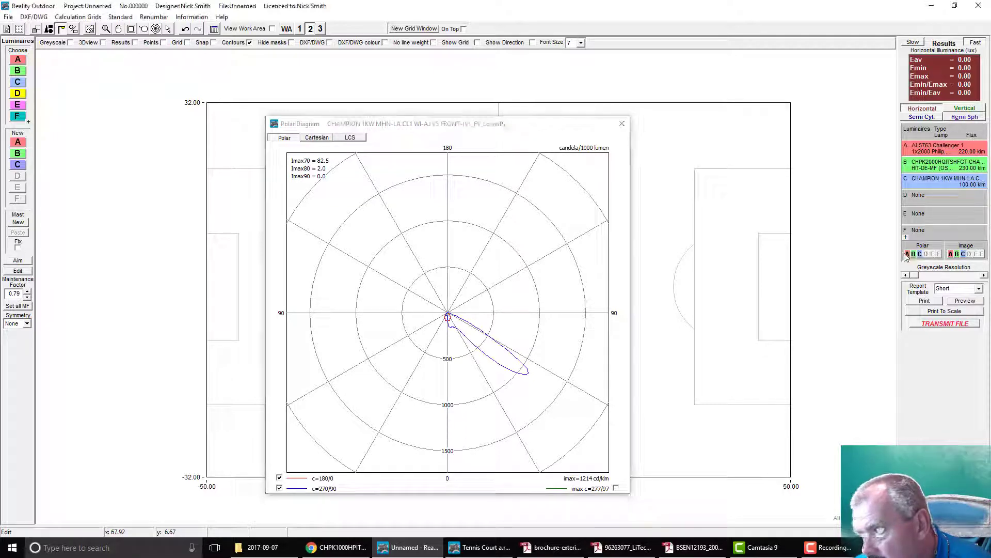
drag(434, 126, 380, 118)
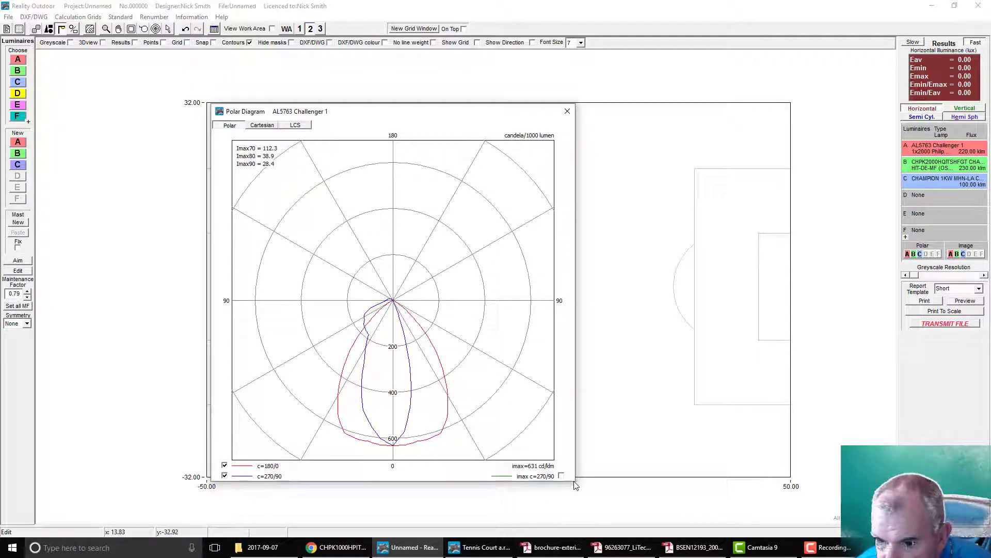
drag(574, 478, 603, 477)
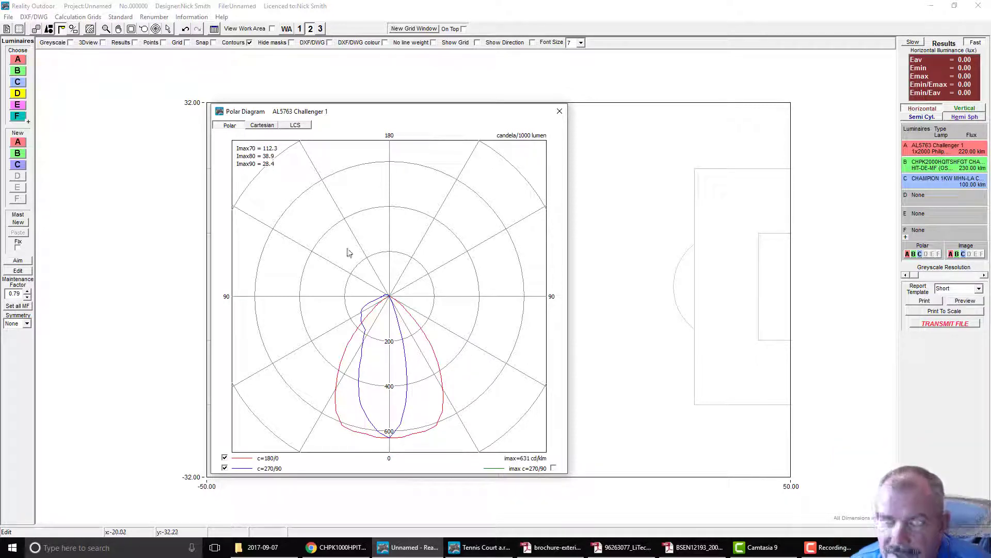
drag(407, 115, 405, 117)
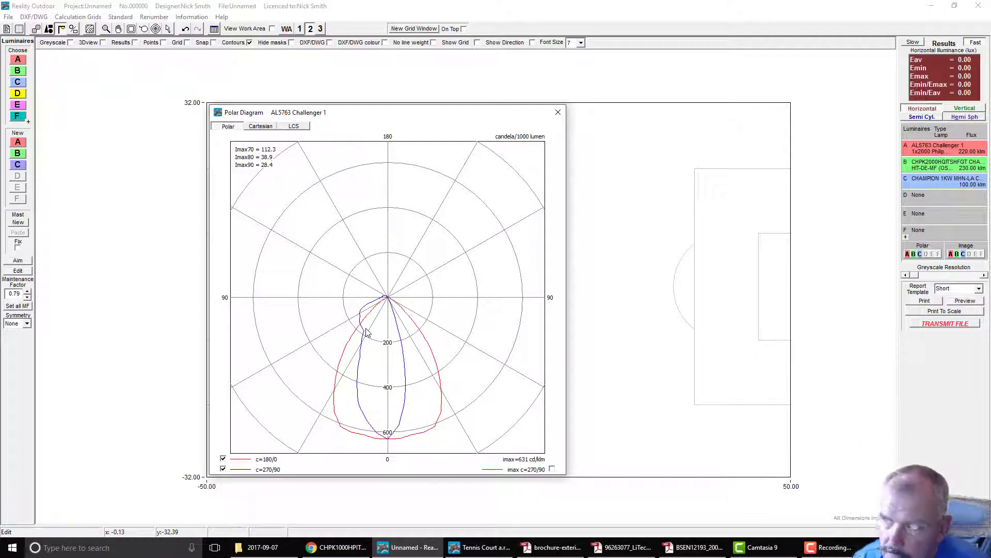
click(907, 255)
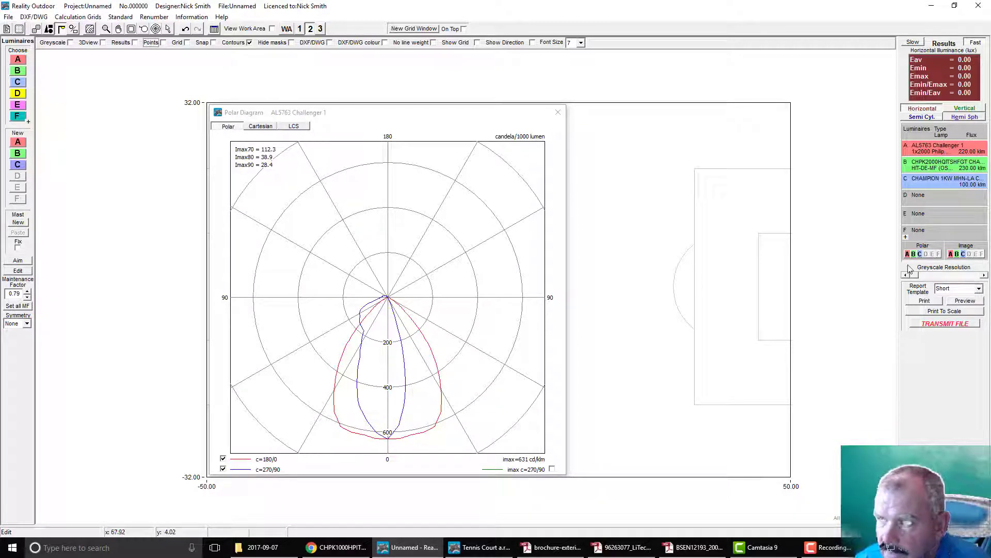
Assign the first OptiVision MVP507 MB/60 file to luminaire D and display its polar diagram.
click(919, 255)
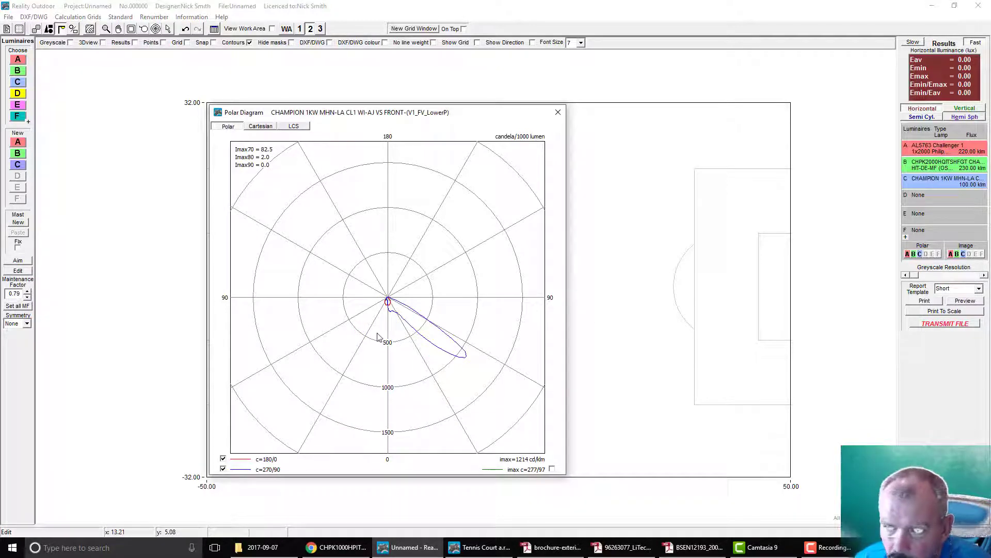
click(18, 92)
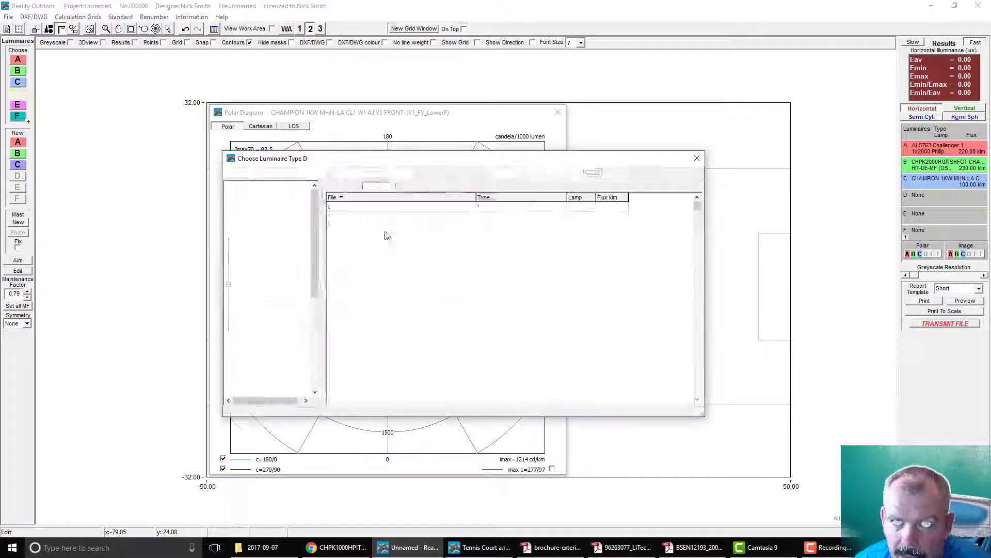
click(254, 334)
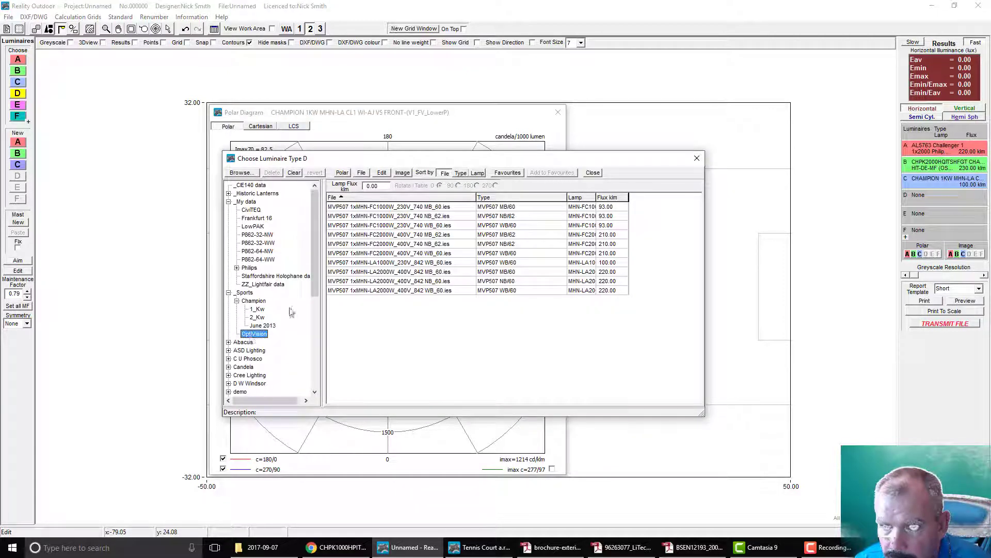
click(373, 207)
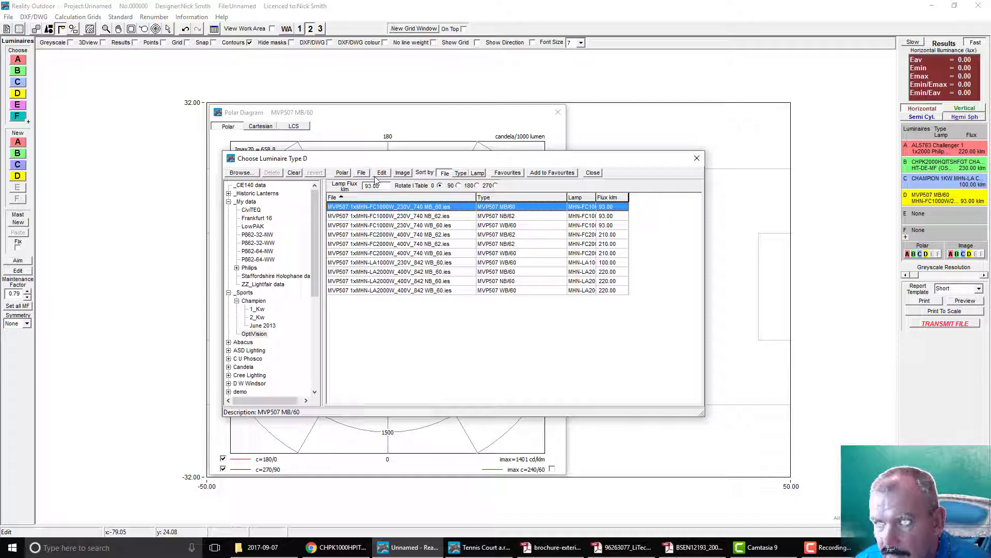
click(342, 172)
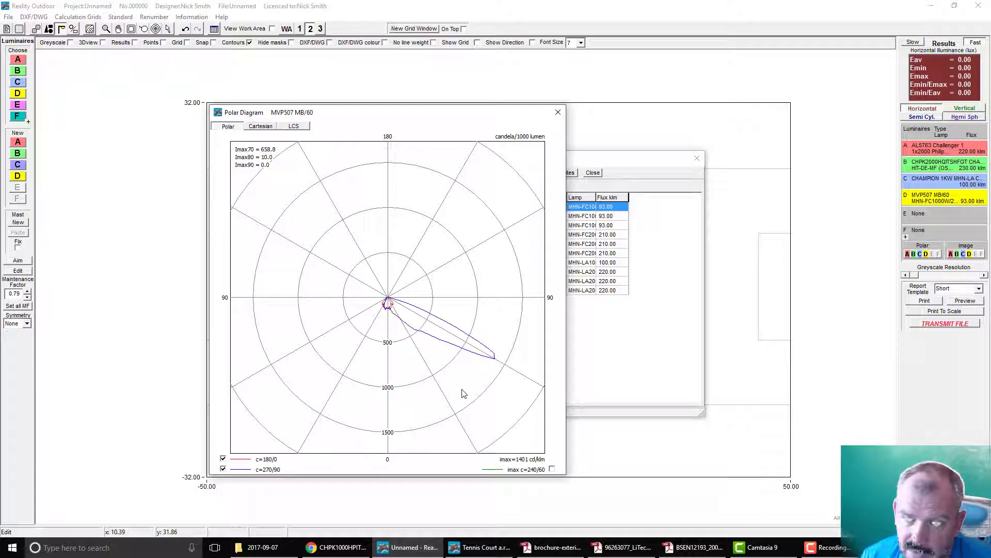
Close the MVP507 polar diagram and the type D luminaire chooser.
click(557, 113)
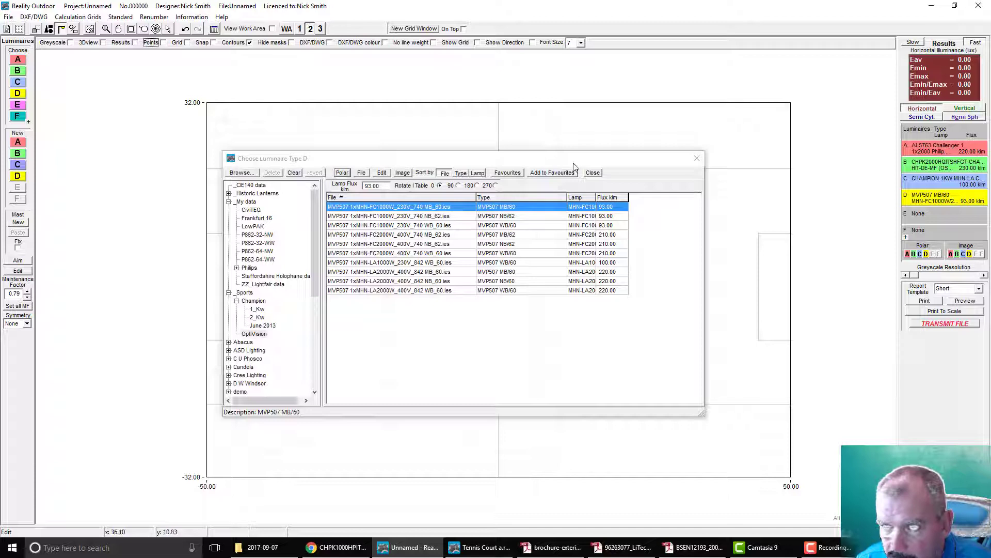
click(697, 158)
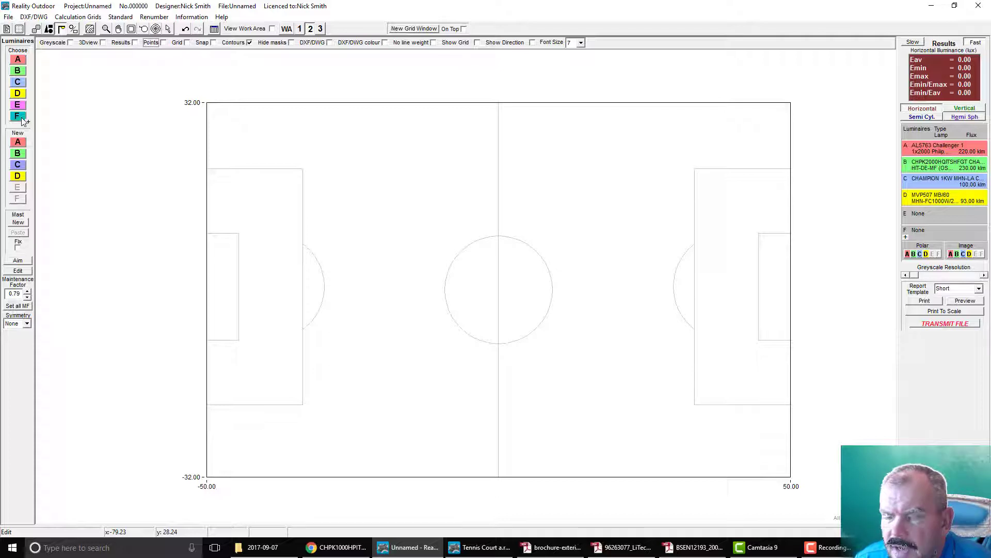
Open the luminaire B and C choosers and close each again.
click(17, 71)
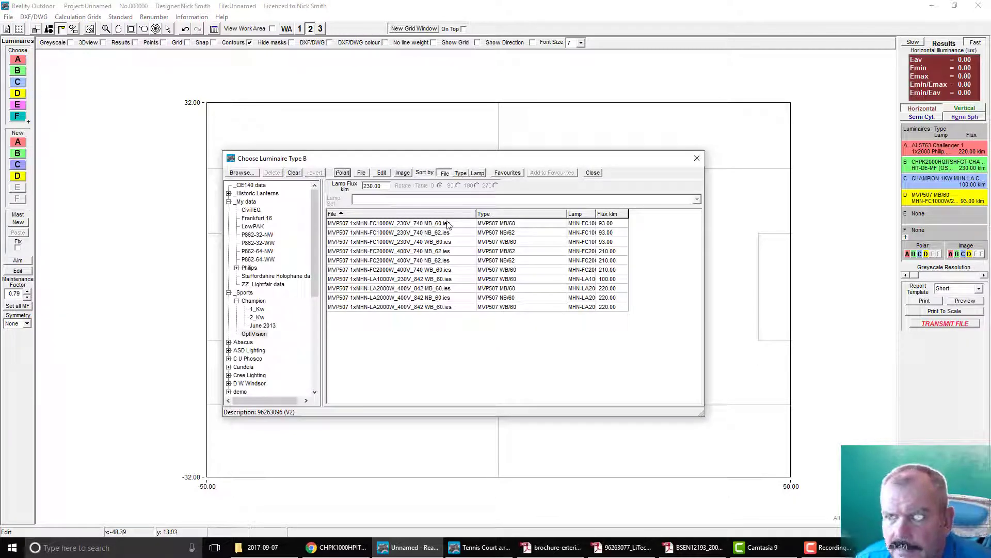
click(593, 173)
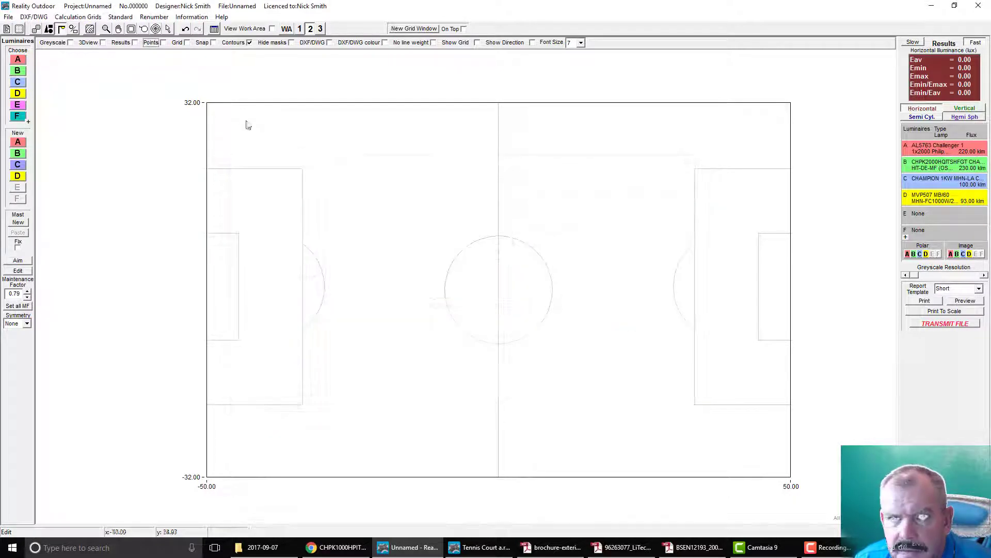
click(19, 85)
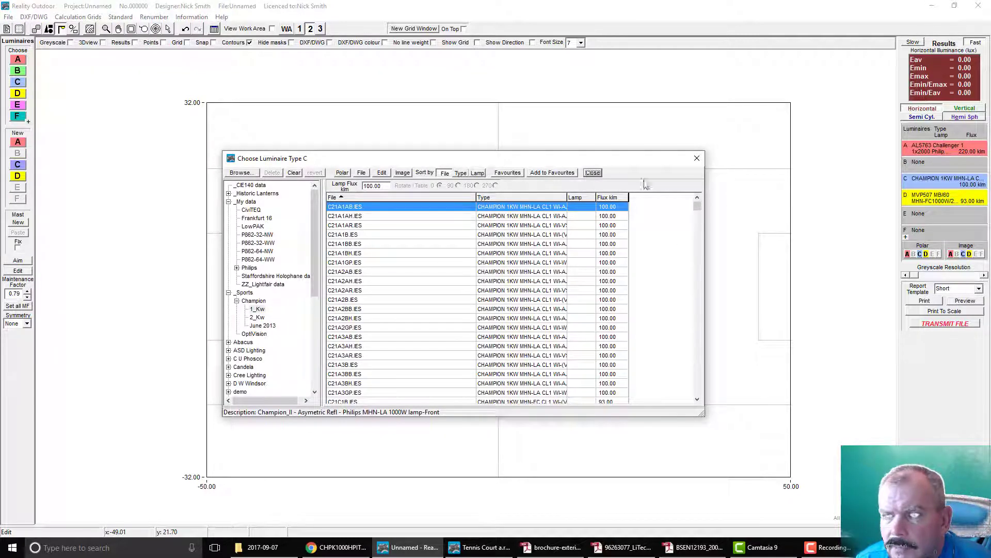
key(Escape)
Assign the 230 klm CHPK2000 Champion file A96263096 from My data to luminaire E.
click(18, 104)
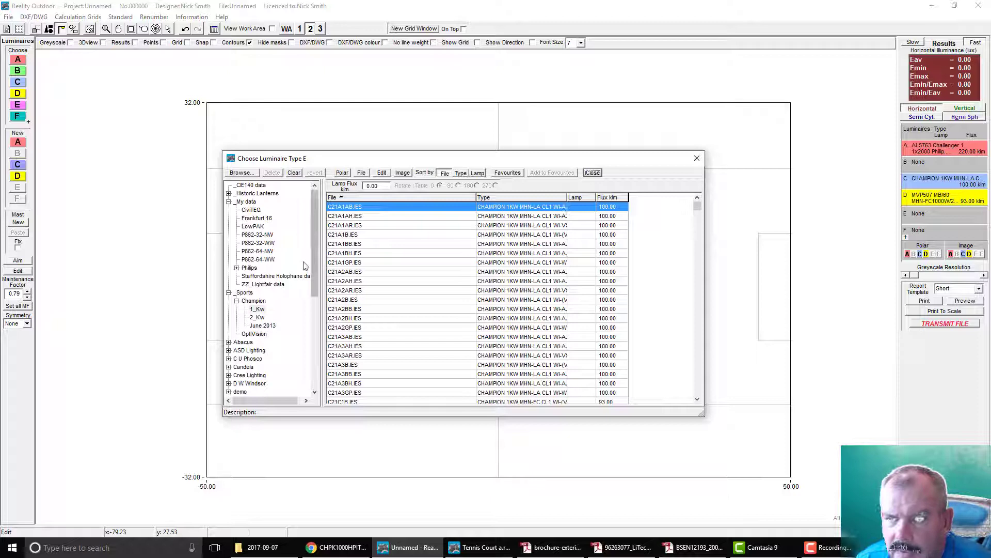
click(247, 201)
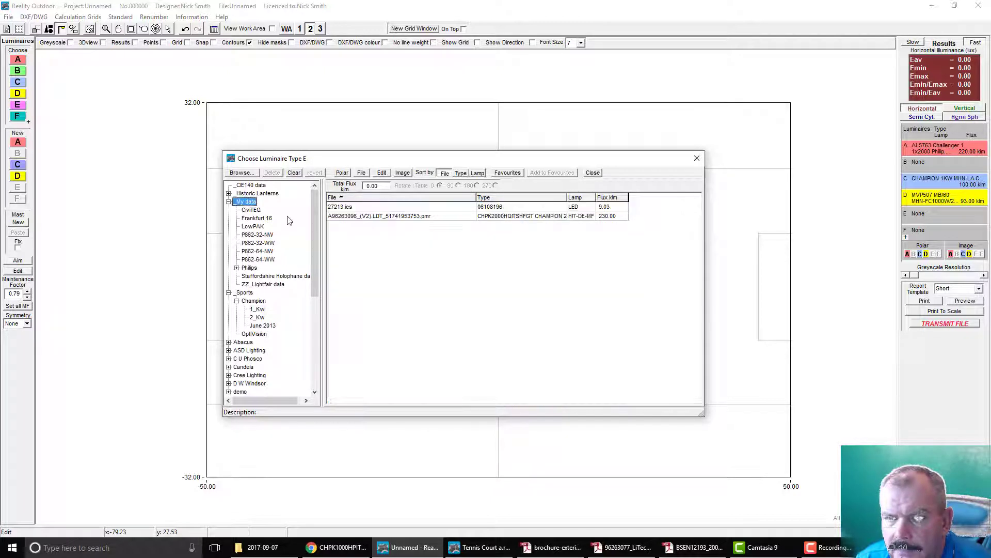
click(388, 216)
click(593, 172)
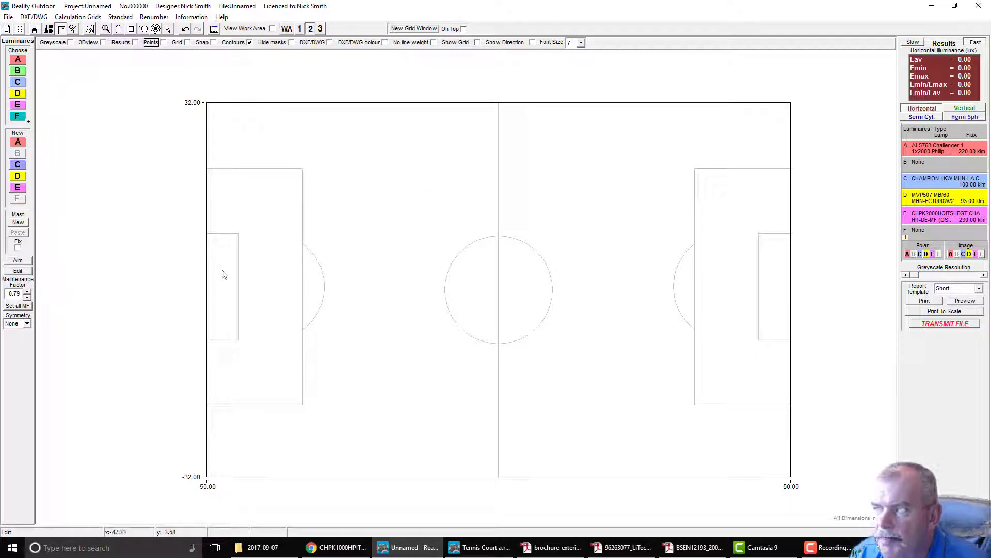
Start a new luminaire E, rescale the pitch to fill the view, and bring up BSEN12193_2007.pdf.
click(17, 188)
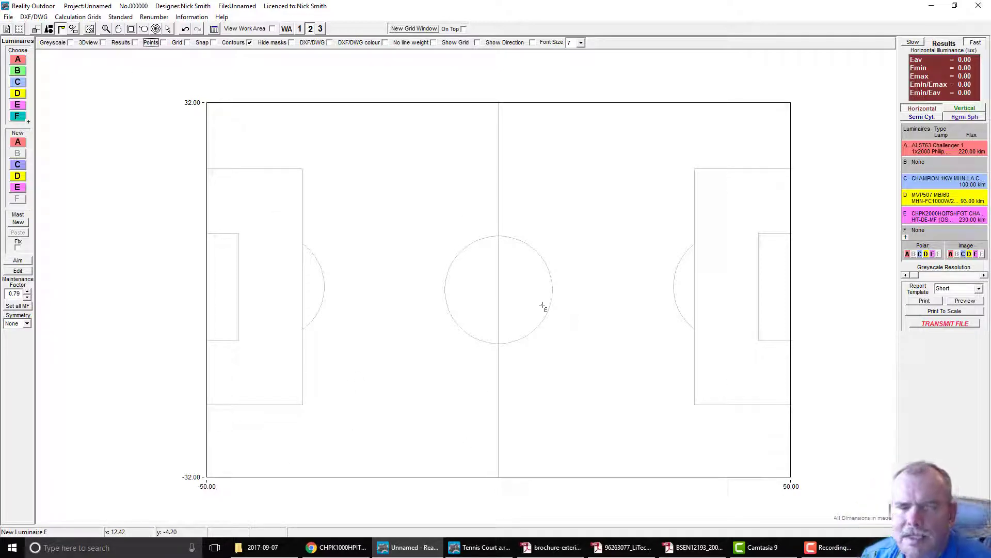
click(300, 29)
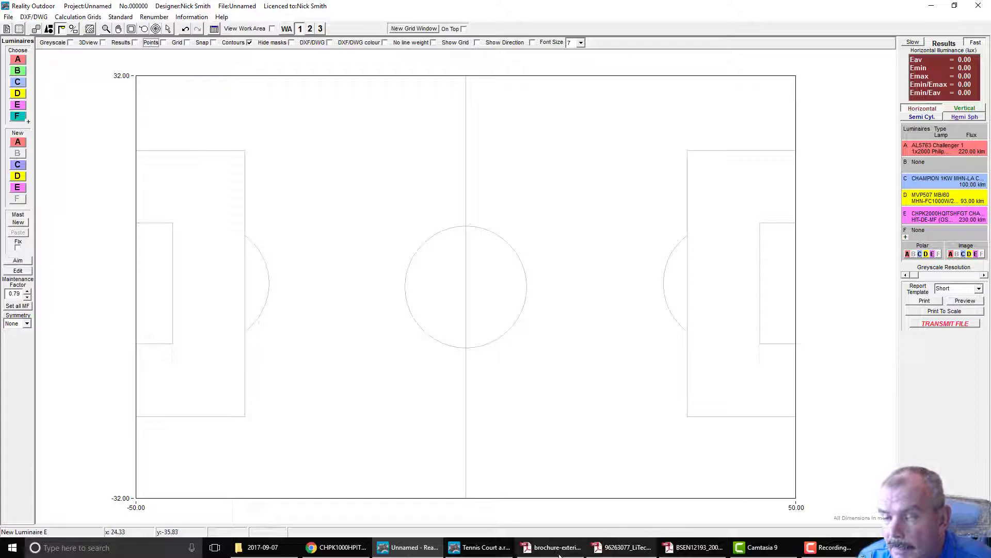
click(691, 549)
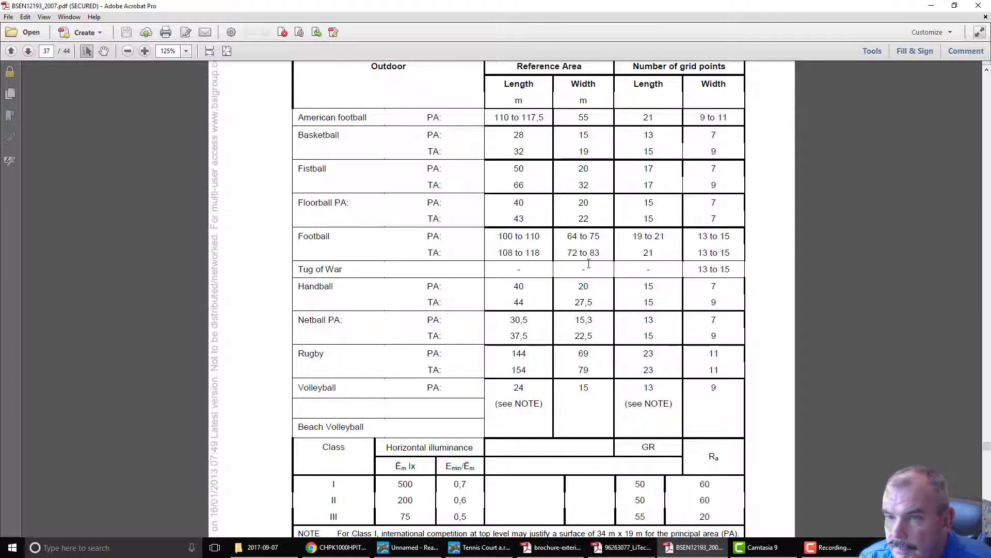
Highlight Table A.21's Football reference-area values (100 to 110 m), clear the selection, and minimise Acrobat.
scroll(490, 373, up, 3)
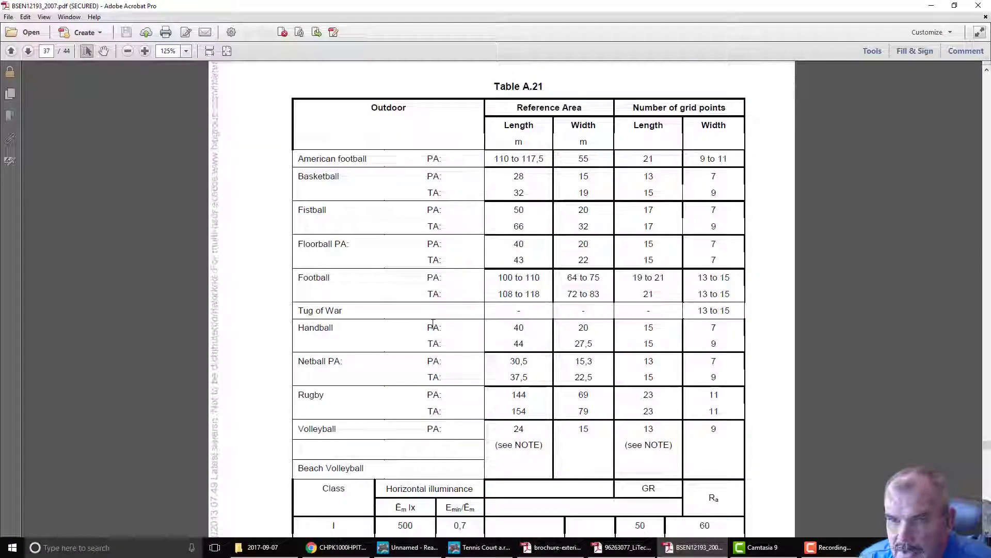
scroll(429, 324, down, 2)
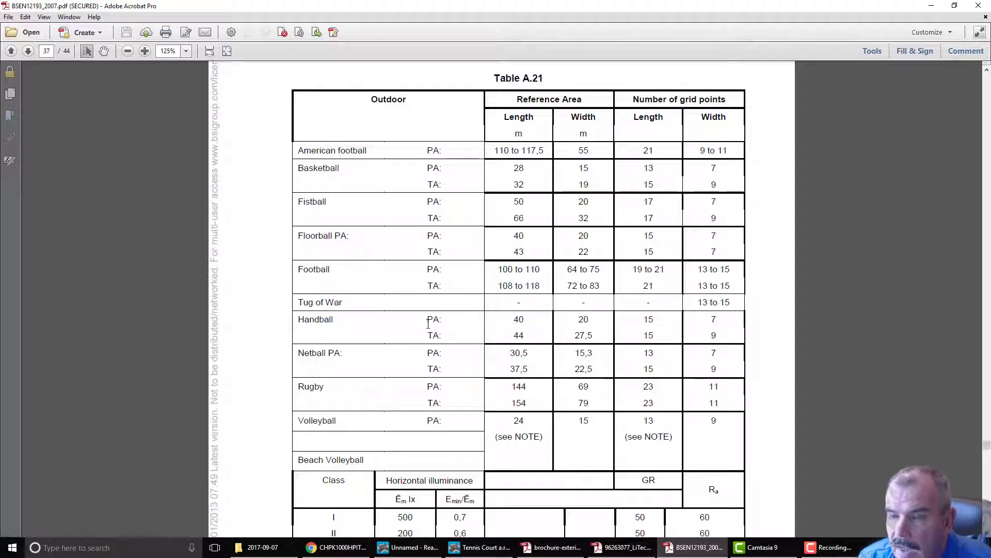
scroll(428, 323, down, 2)
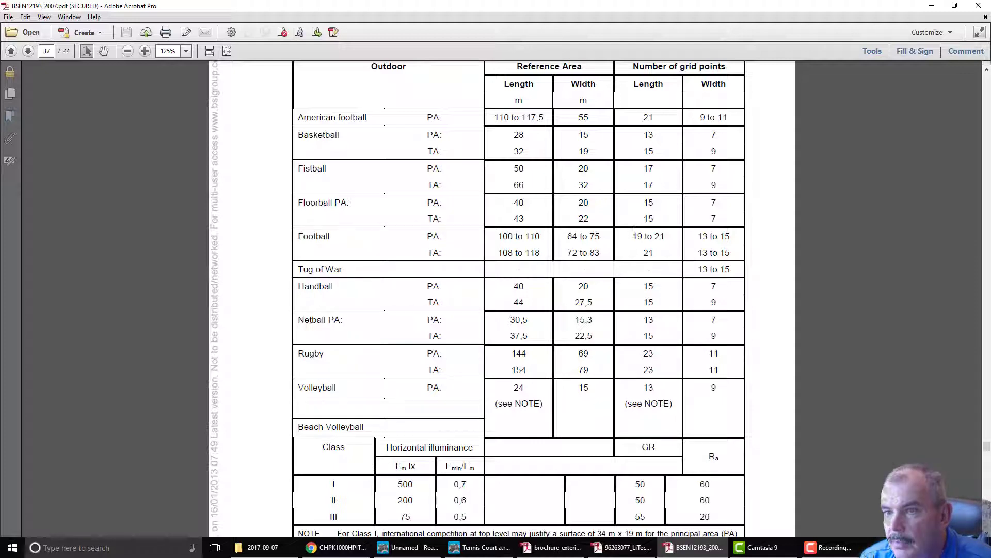
drag(499, 237, 654, 236)
click(733, 233)
scroll(641, 83, up, 1)
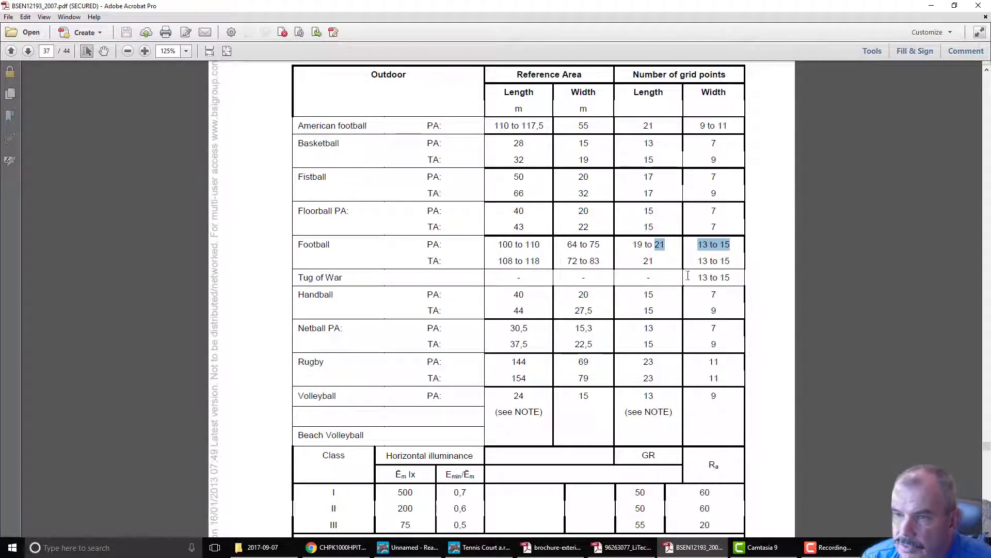
click(717, 216)
click(932, 6)
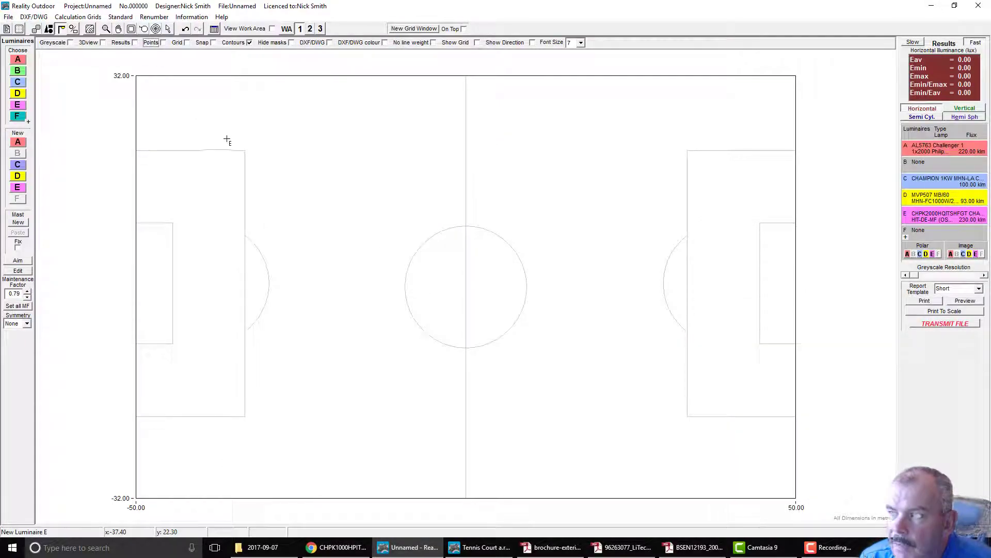
Show the illuminance results grid, check the BS EN 12193 PDF, then return to the pitch plan.
click(123, 43)
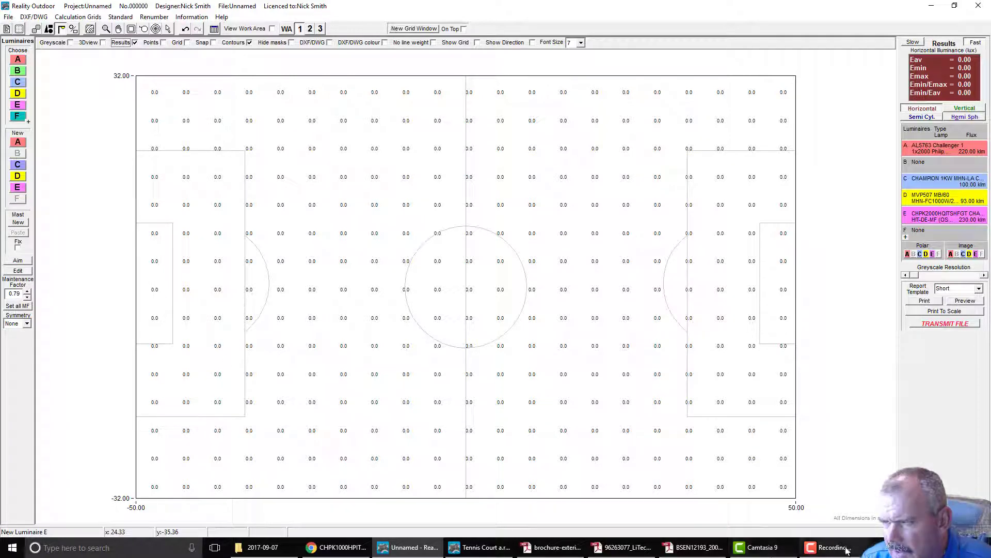
click(707, 550)
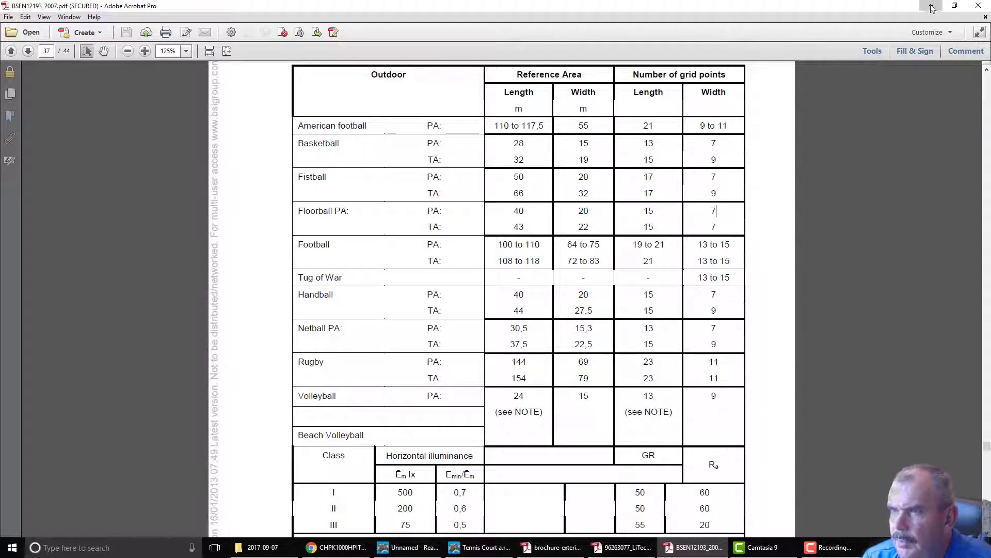
key(alt+Tab)
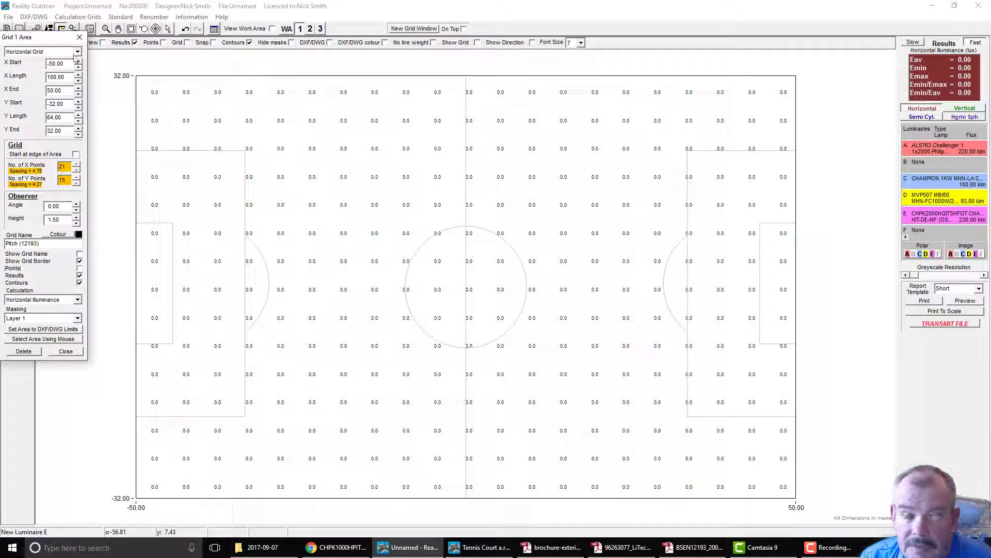
Review the grid 3 and grid 1 settings with calculation points shown and result values hidden.
drag(43, 38, 128, 60)
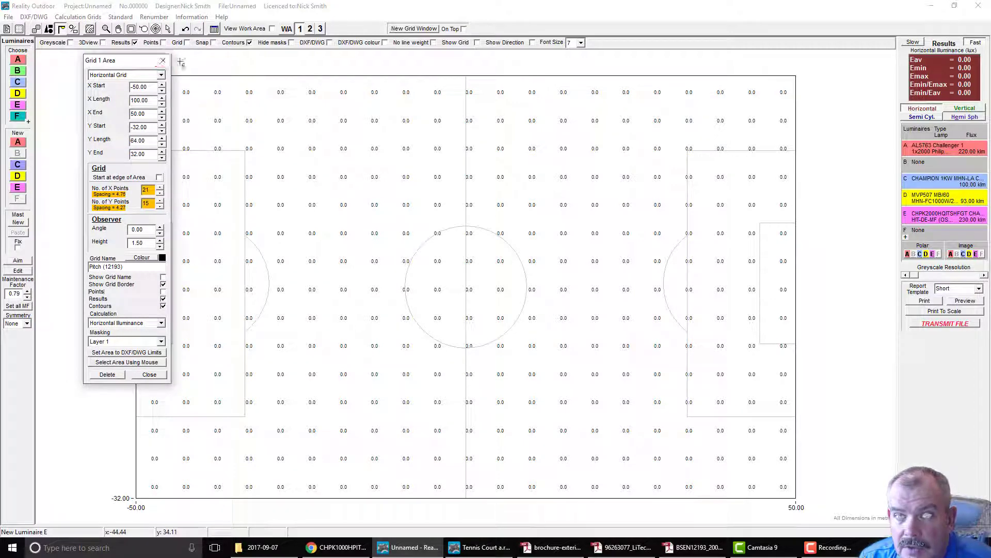
click(163, 60)
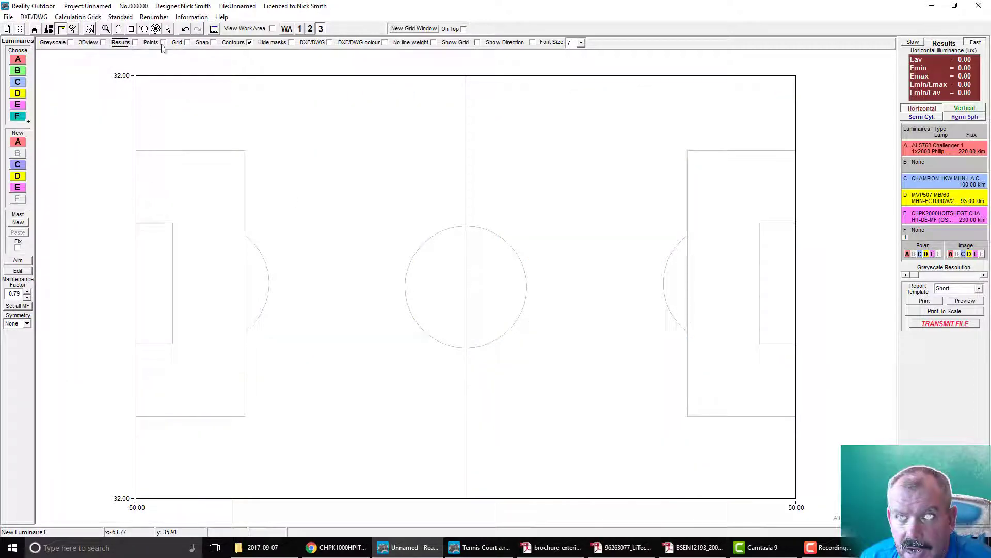
click(163, 43)
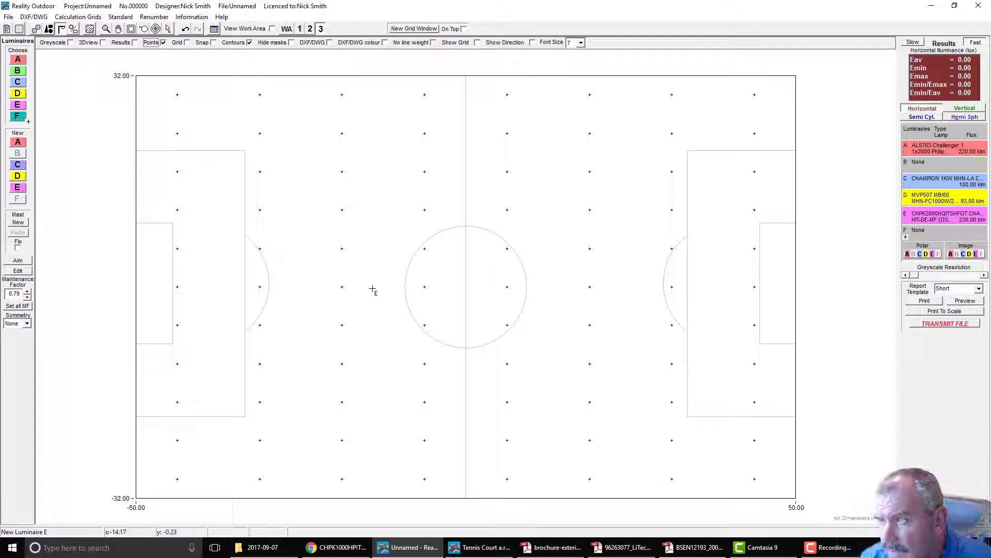
click(19, 29)
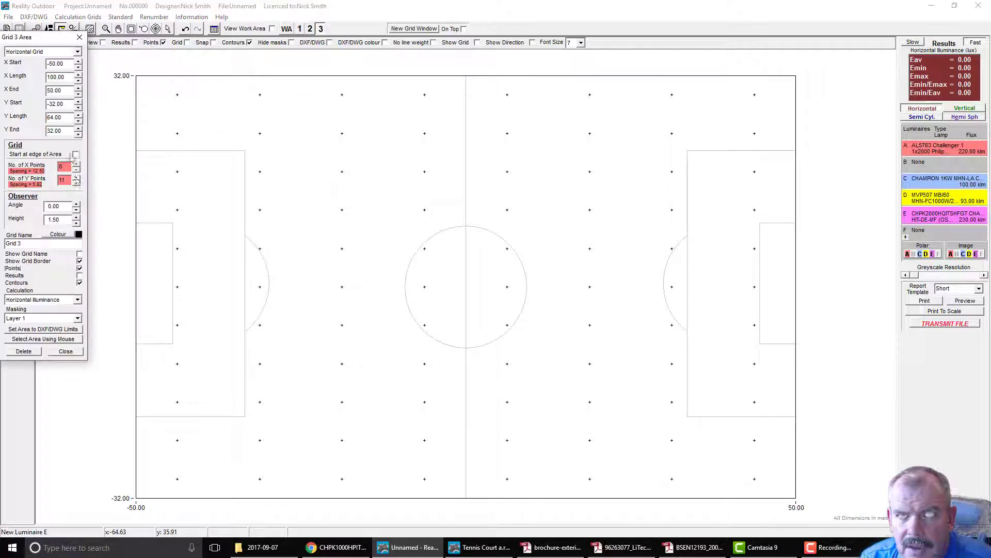
click(79, 37)
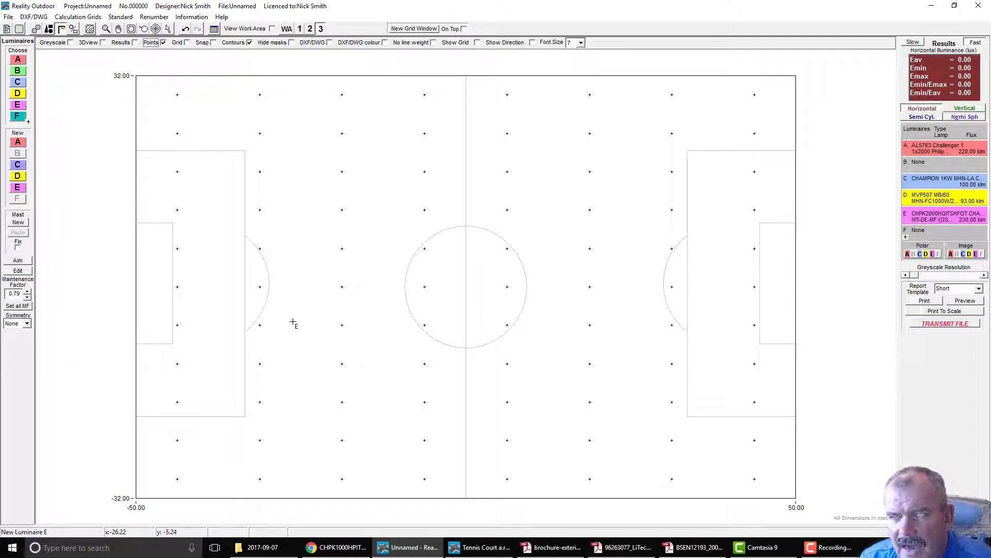
click(300, 28)
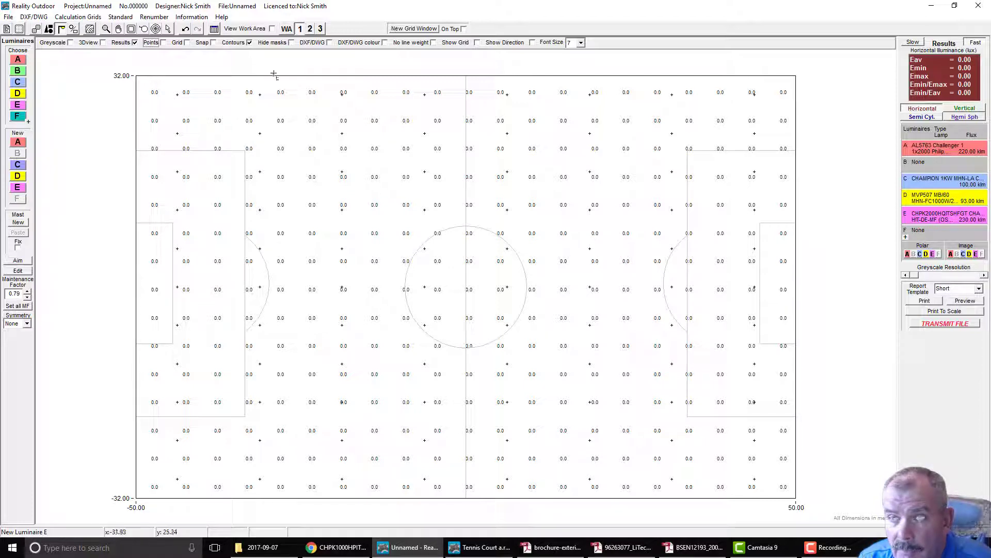
Hide grid points and results, then place a 15 m luminaire E column at the pitch centre.
click(321, 29)
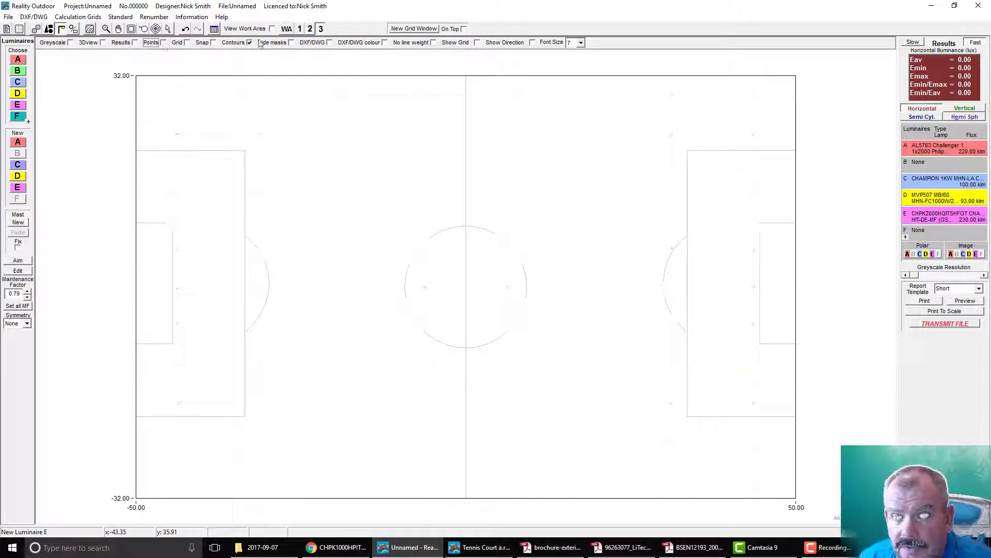
click(135, 43)
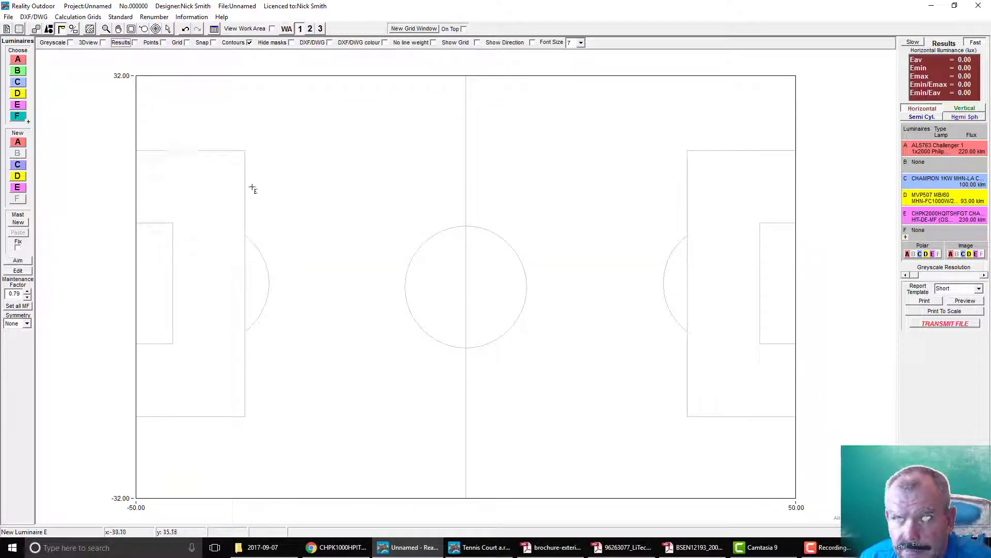
click(467, 287)
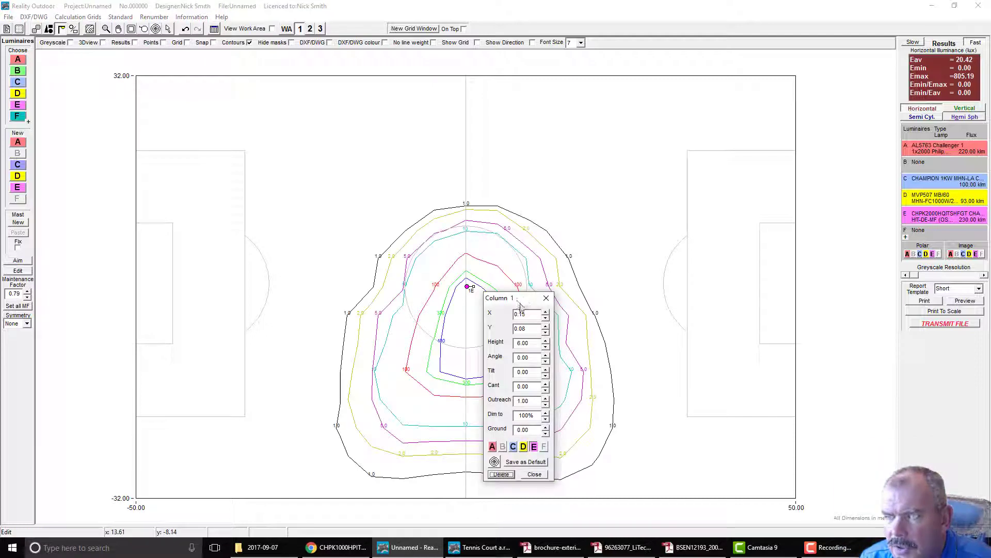
double_click(531, 342)
text(15)
key(Return)
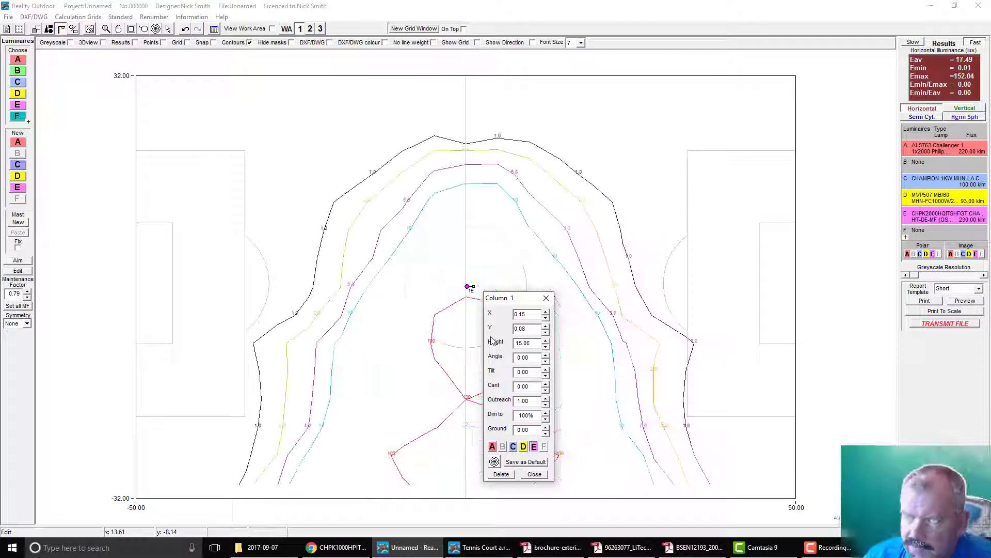
Move the column up the halfway line just above the centre circle and view luminaire E's polar diagram.
click(468, 288)
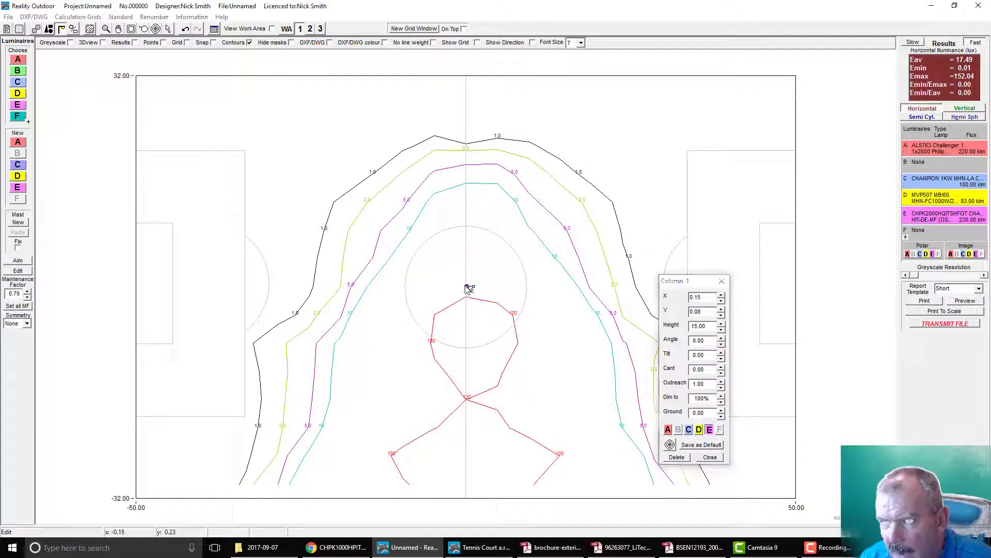
drag(467, 287, 468, 212)
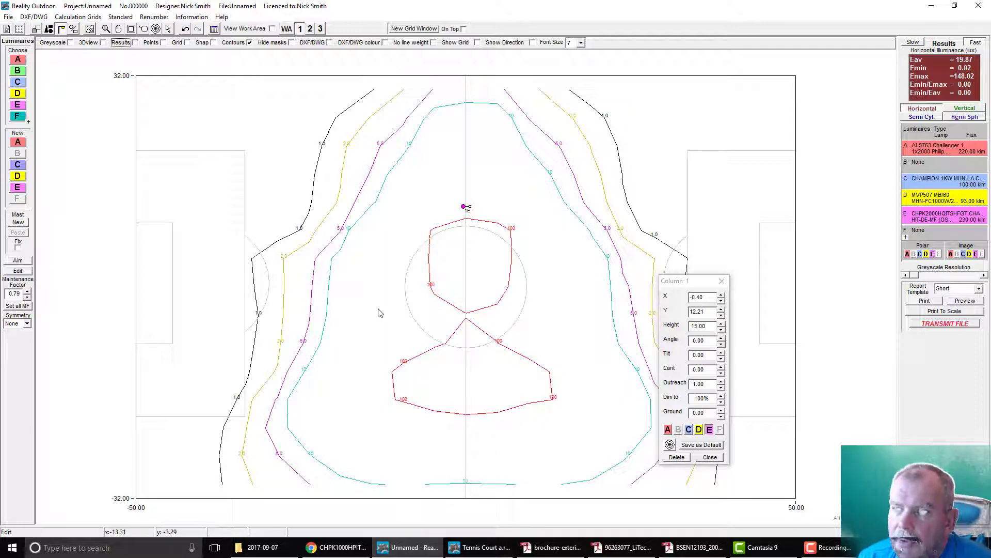
scroll(420, 293, down, 1)
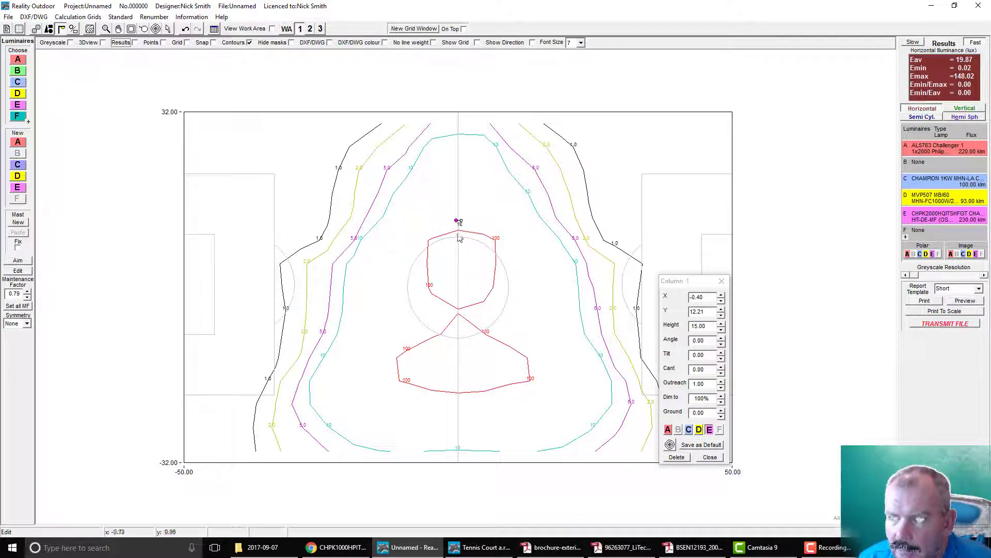
drag(458, 221, 462, 239)
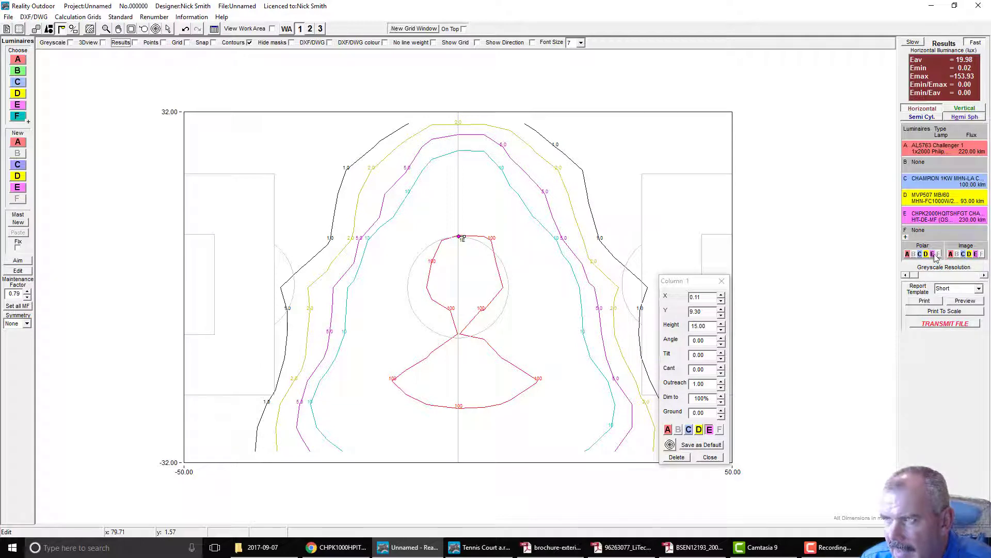
click(933, 254)
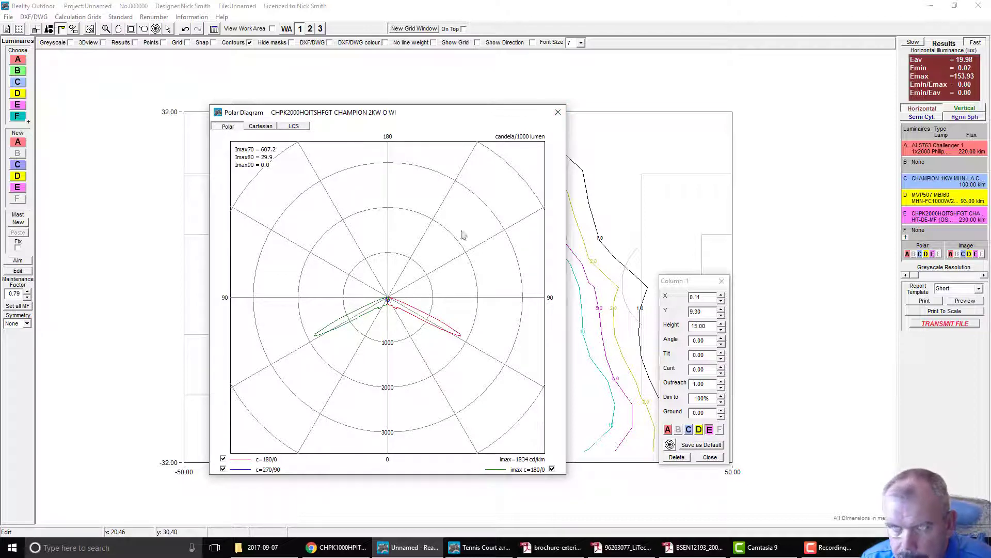
Close the polar diagram, aim the luminaire at 90°, and nudge the column back onto the halfway line.
click(557, 113)
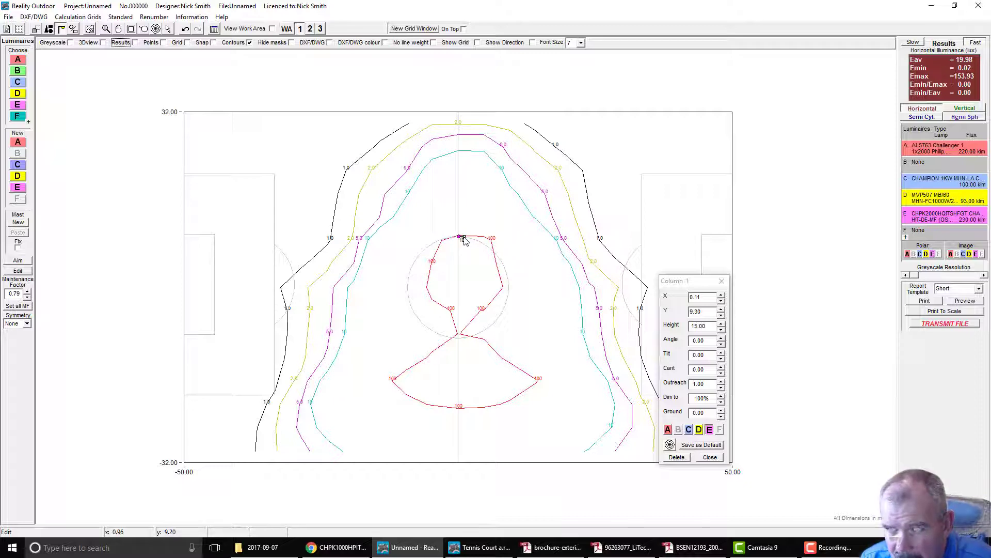
drag(461, 240, 454, 177)
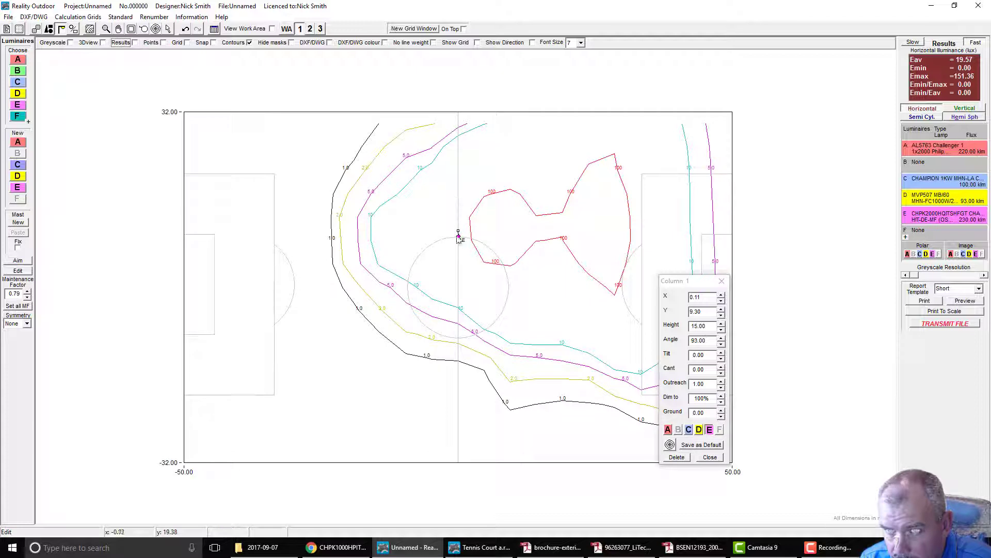
drag(461, 240, 457, 230)
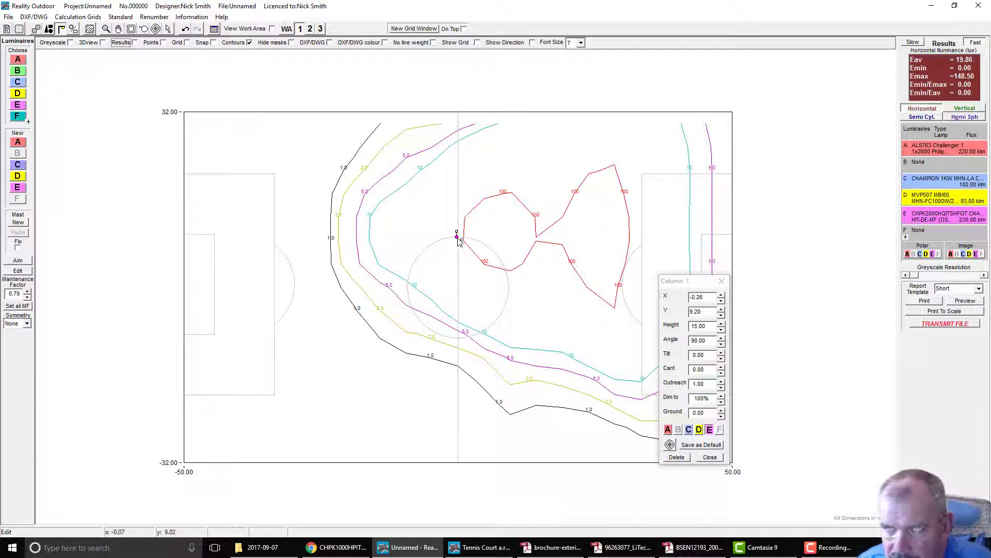
click(458, 238)
drag(458, 238, 459, 237)
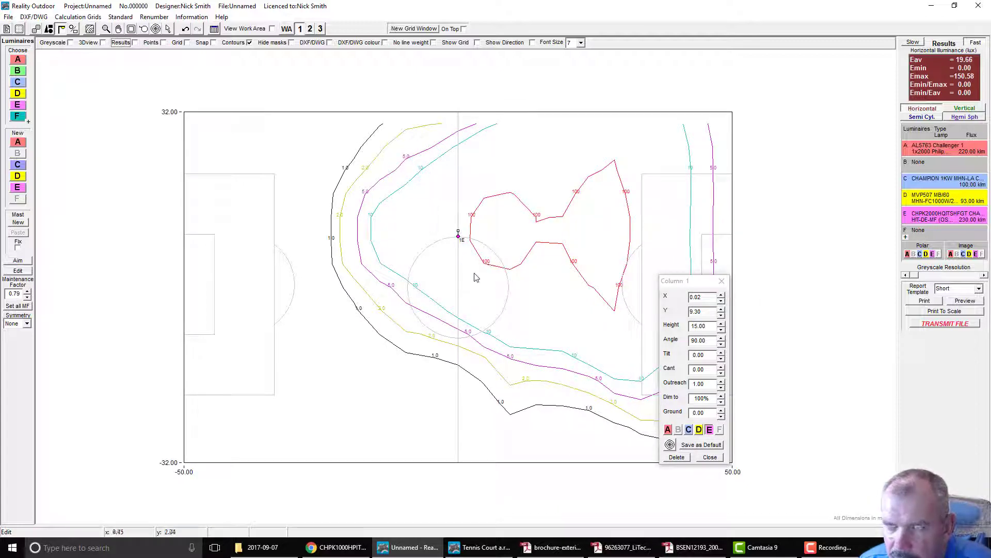
Cut outreach to 0.50, move the column left of the centre circle, and show grid 2 results.
click(720, 387)
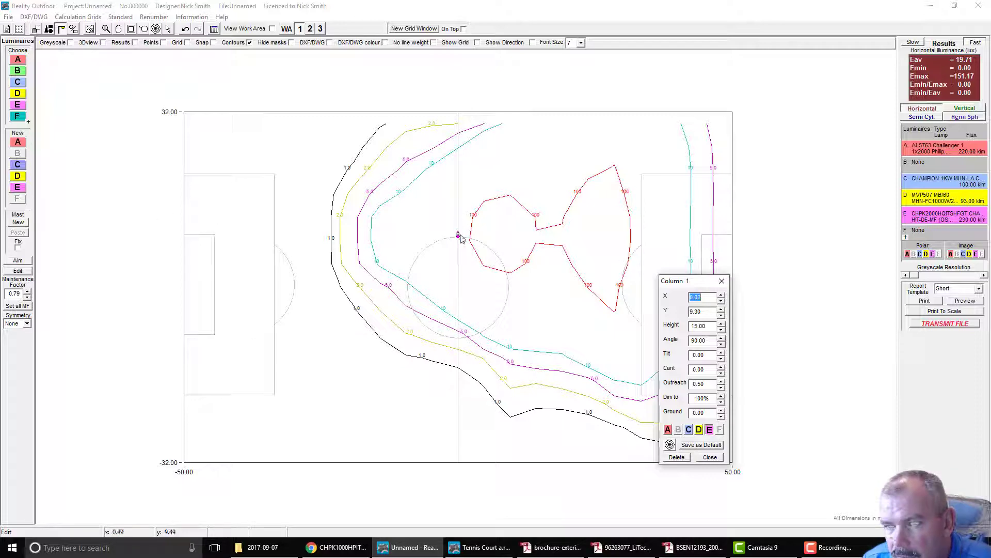
drag(458, 235, 408, 287)
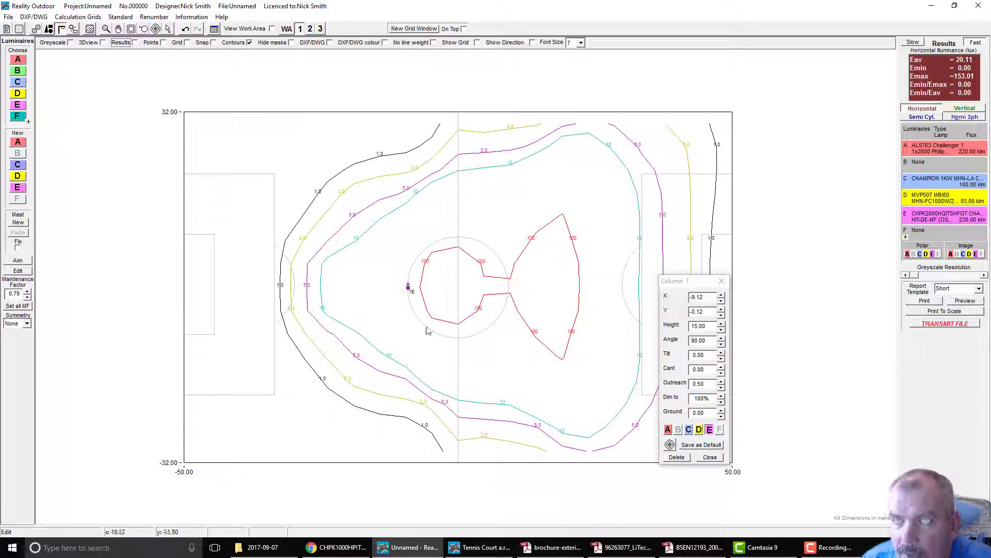
click(310, 28)
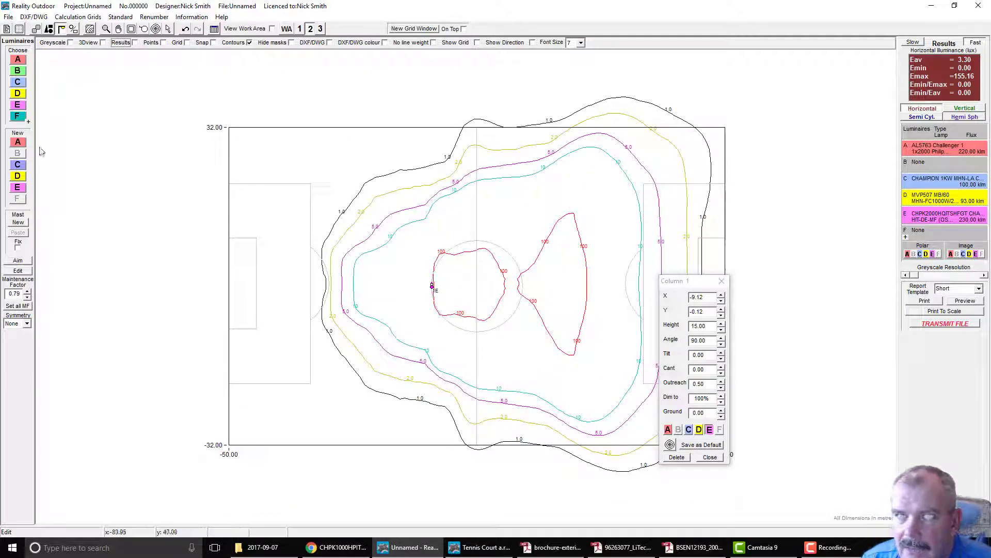
Bring up the type E luminaire chooser beside the plot and aim column 1 at 87°.
click(17, 104)
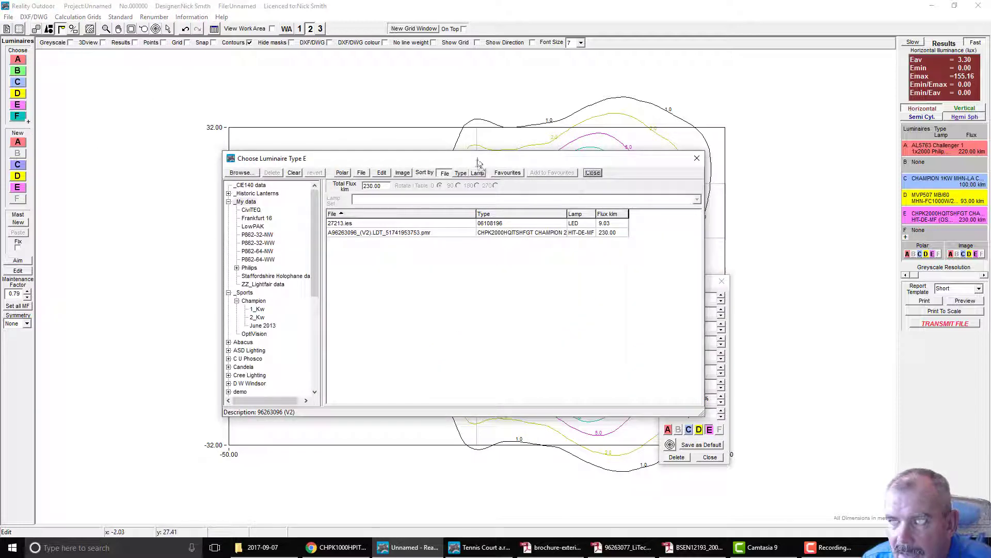
drag(478, 156, 303, 67)
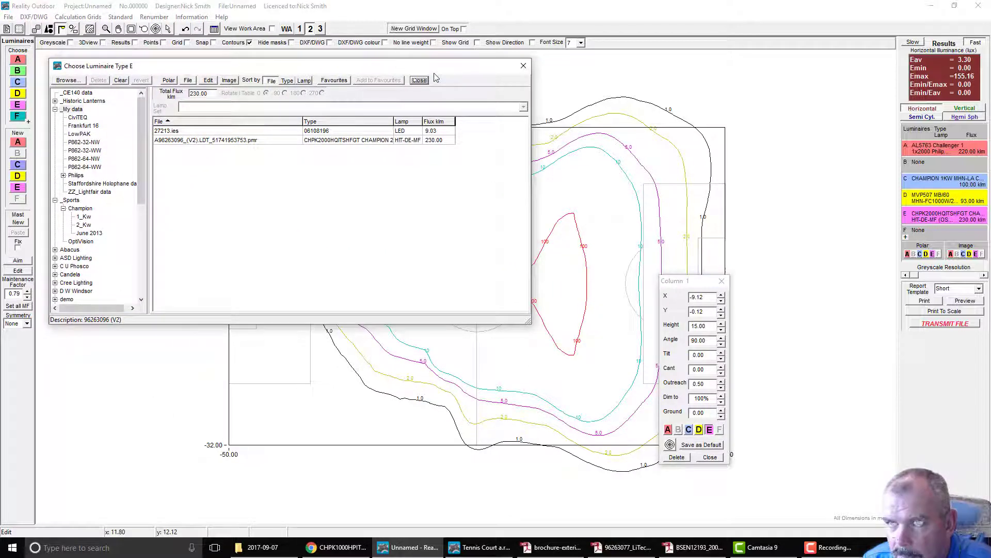
drag(531, 119, 468, 107)
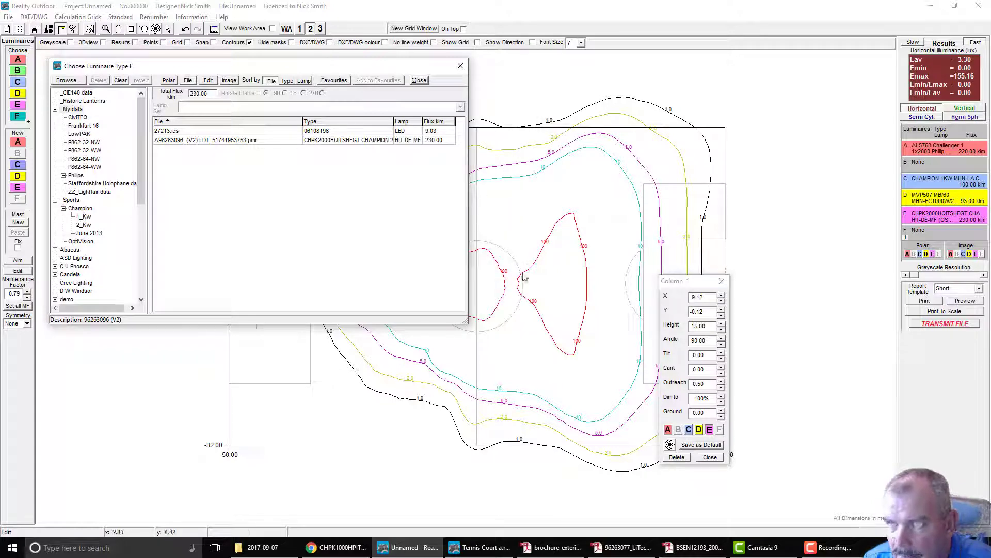
drag(326, 67, 329, 297)
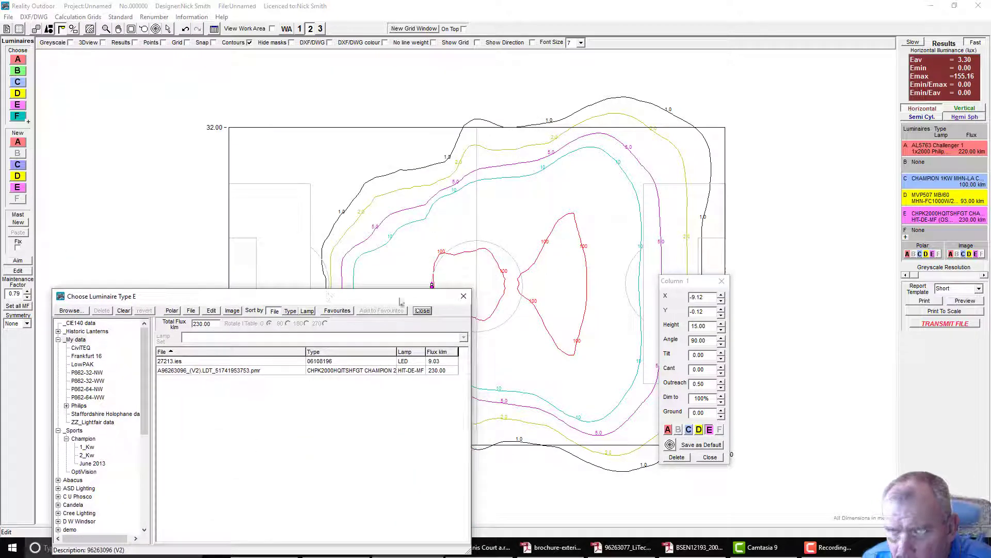
drag(432, 288, 520, 266)
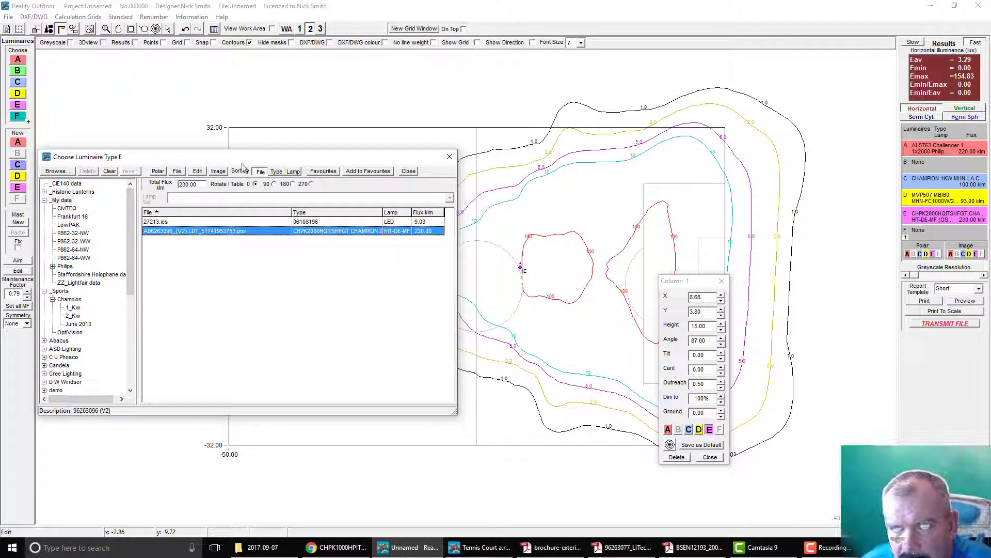
Test type E photometry rotations of 90, 270 and 0, settling back on 90.
click(274, 185)
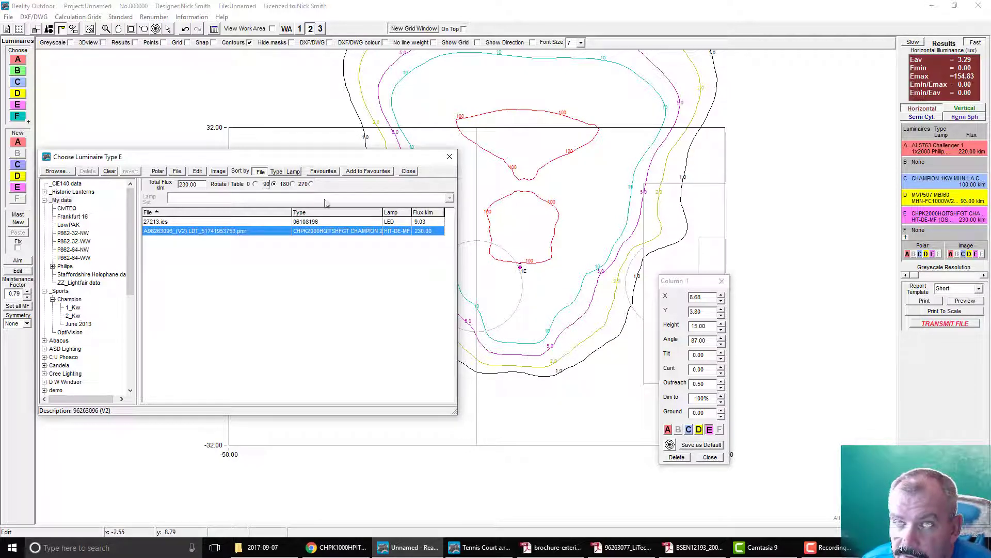
click(310, 184)
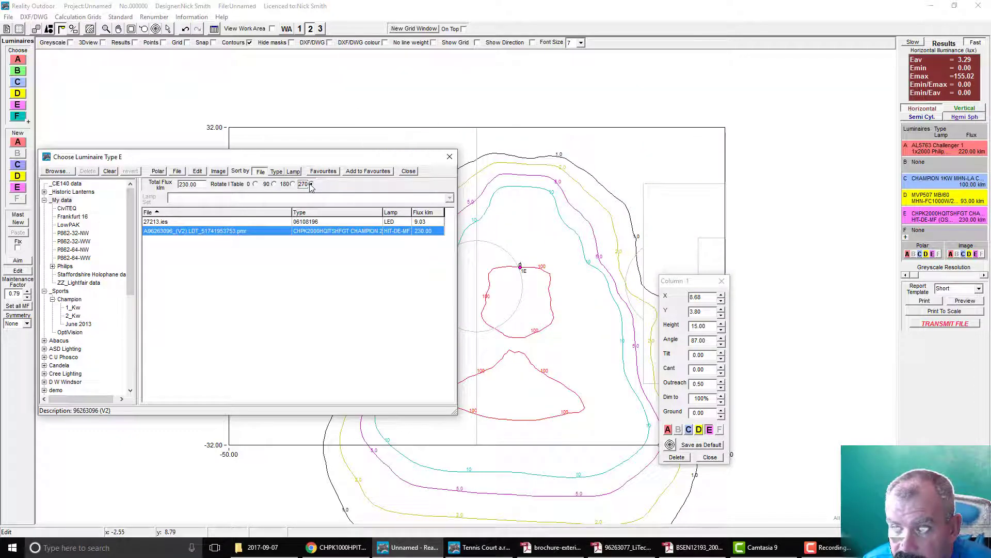
click(255, 184)
click(269, 184)
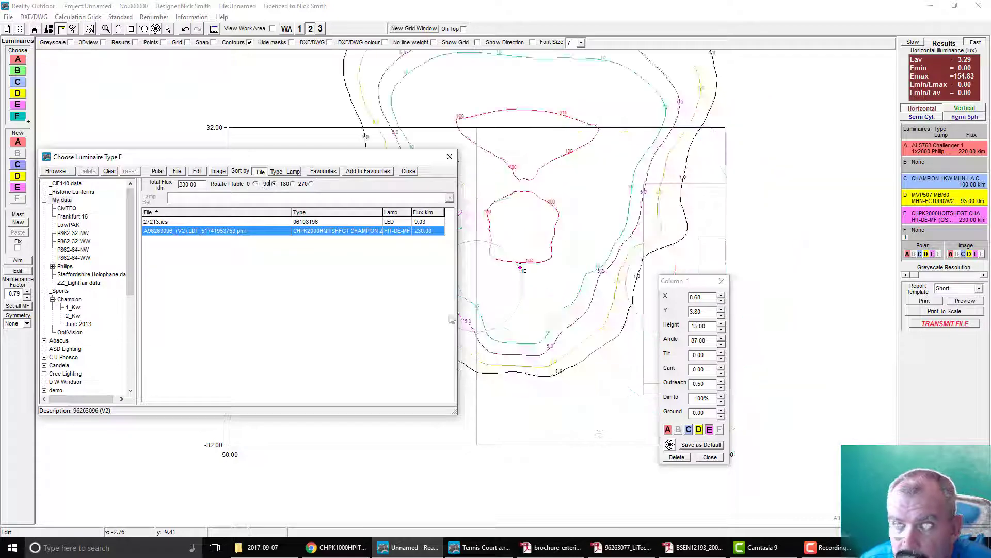
Move column 1 down to the bottom touchline.
click(449, 156)
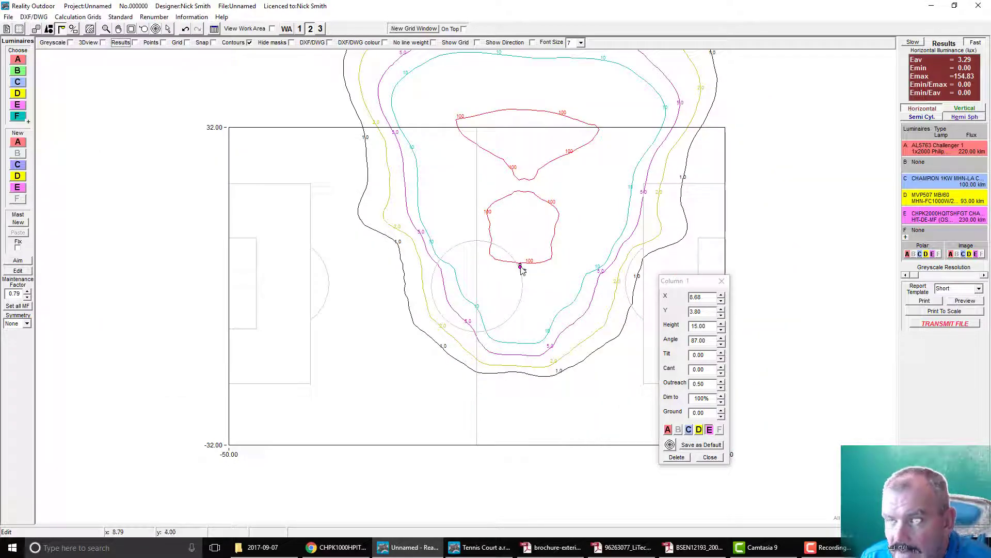
mouse_move(521, 267)
mouse_down()
mouse_move(358, 332)
mouse_move(317, 454)
mouse_move(430, 461)
mouse_up()
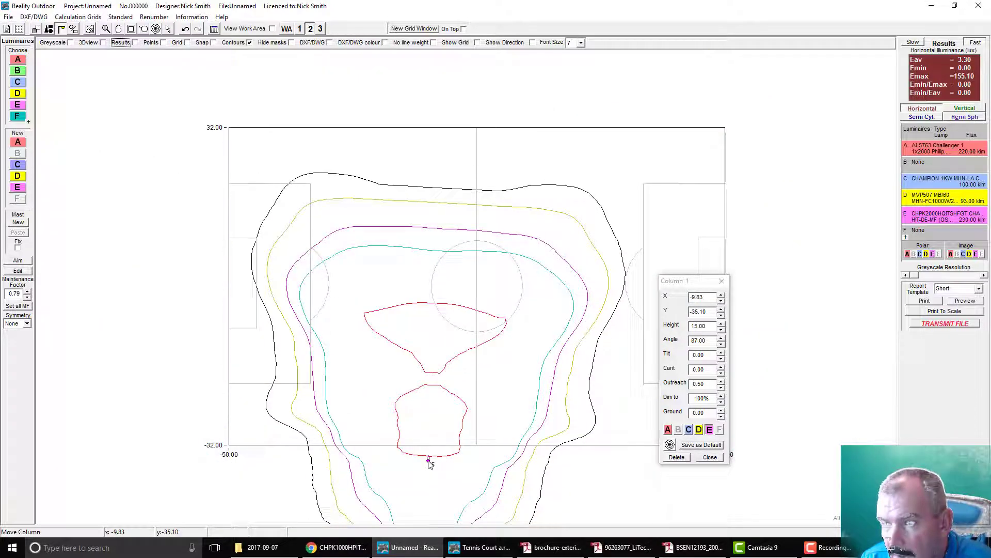
click(710, 457)
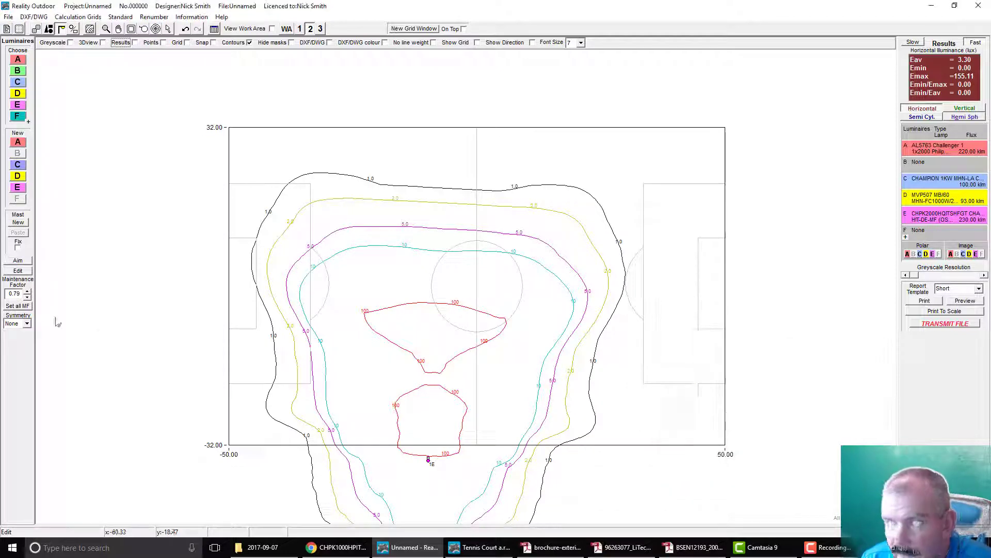
Add a second type E column on the bottom touchline; place, re-aim, and delete a trial third column.
click(18, 189)
click(548, 458)
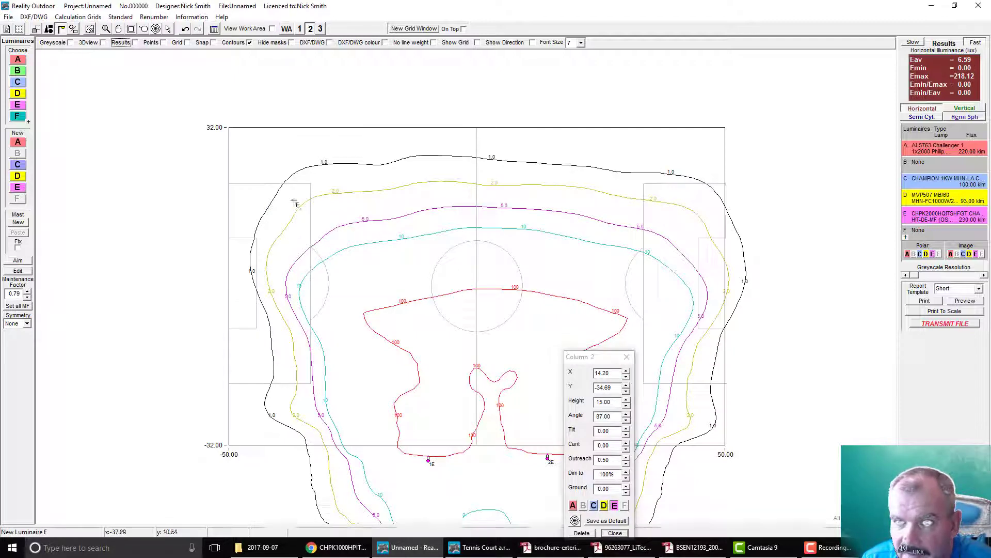
click(294, 102)
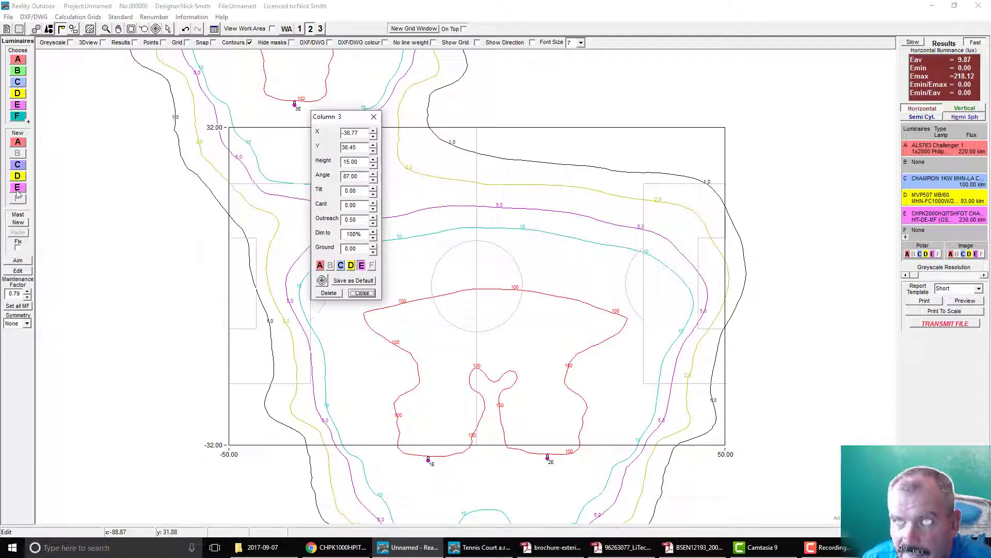
click(351, 176)
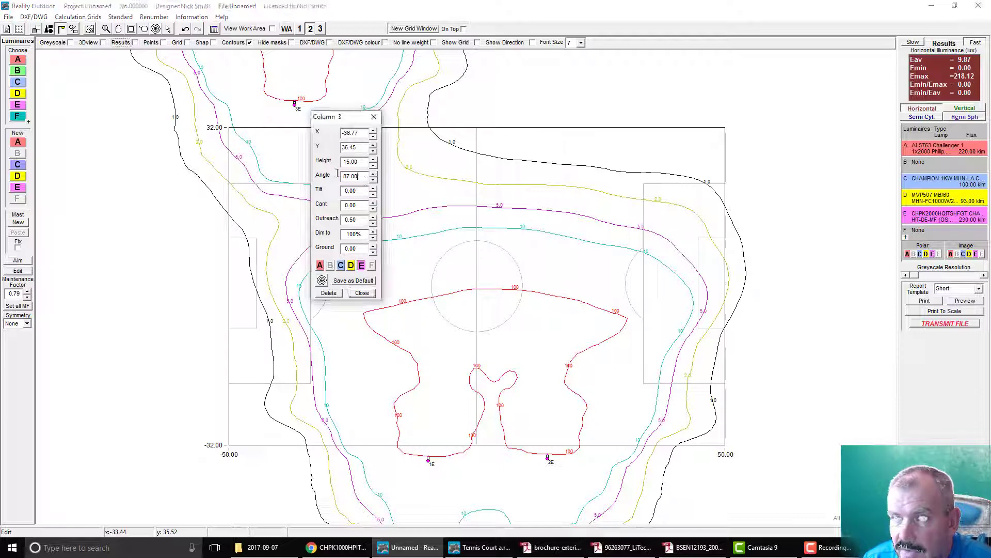
text(1)
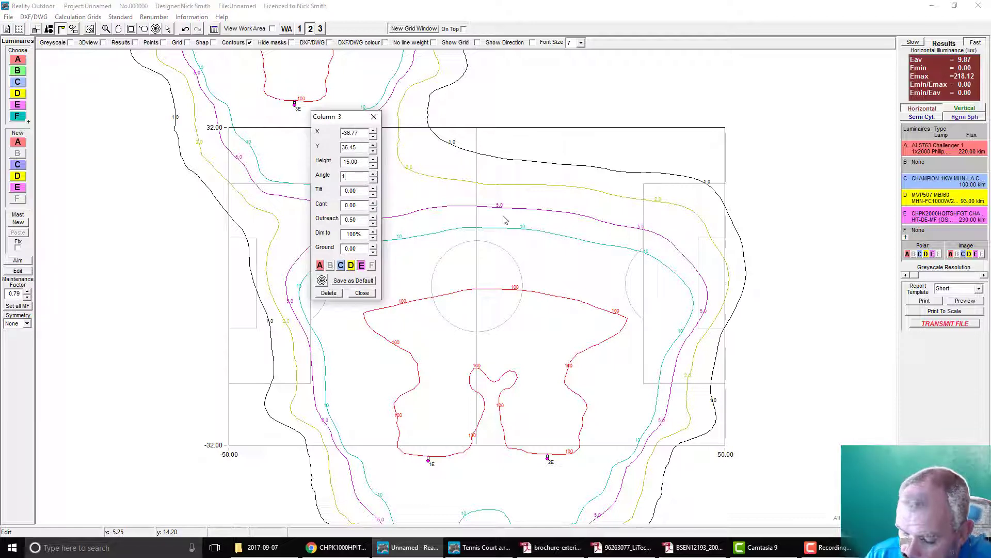
text(70)
key(Return)
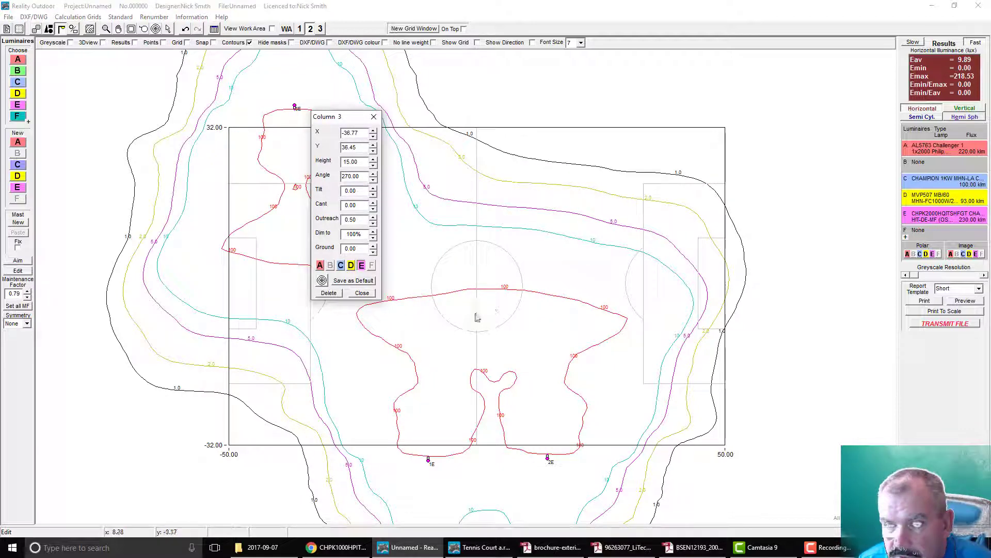
click(327, 293)
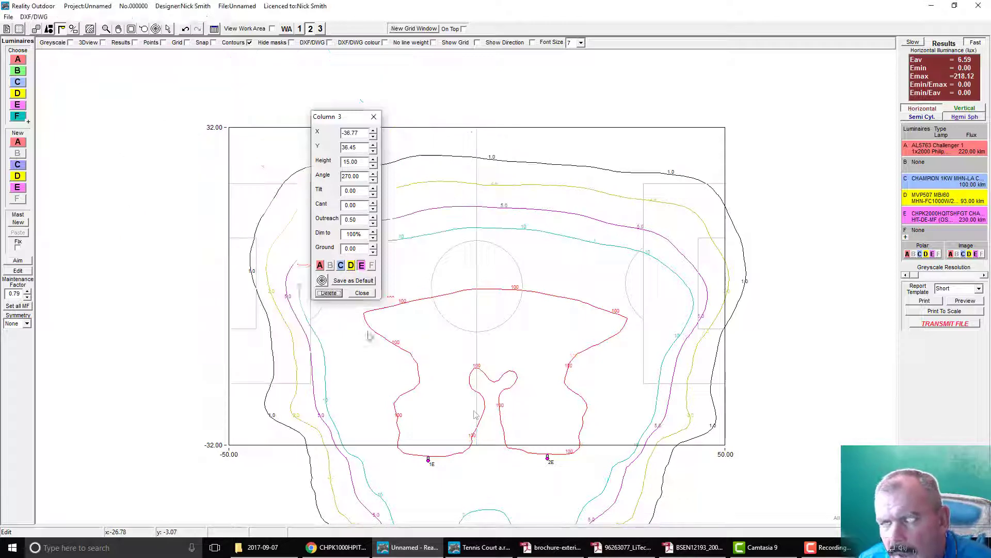
Shift column 1 further left, delete column 2, and keep symmetry at None.
drag(429, 460, 386, 459)
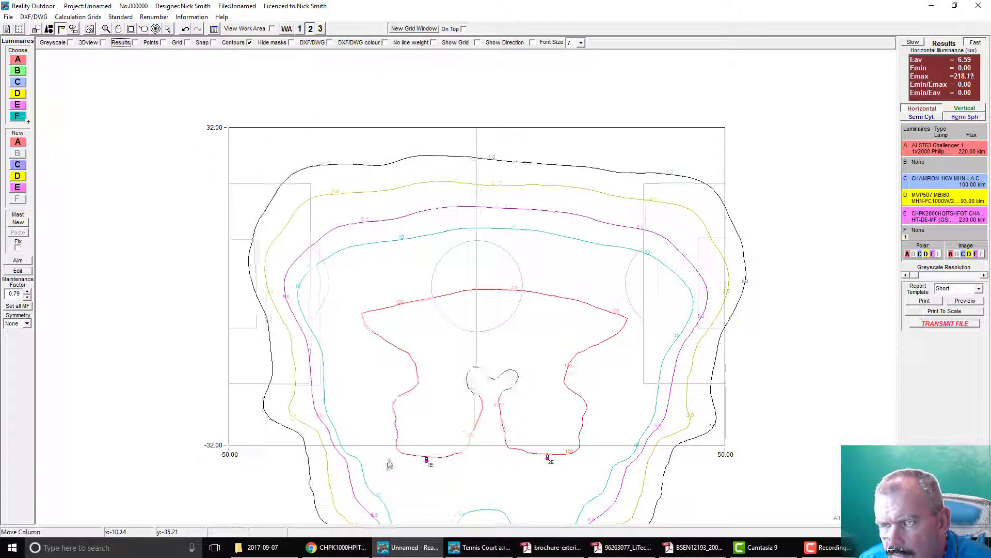
click(549, 458)
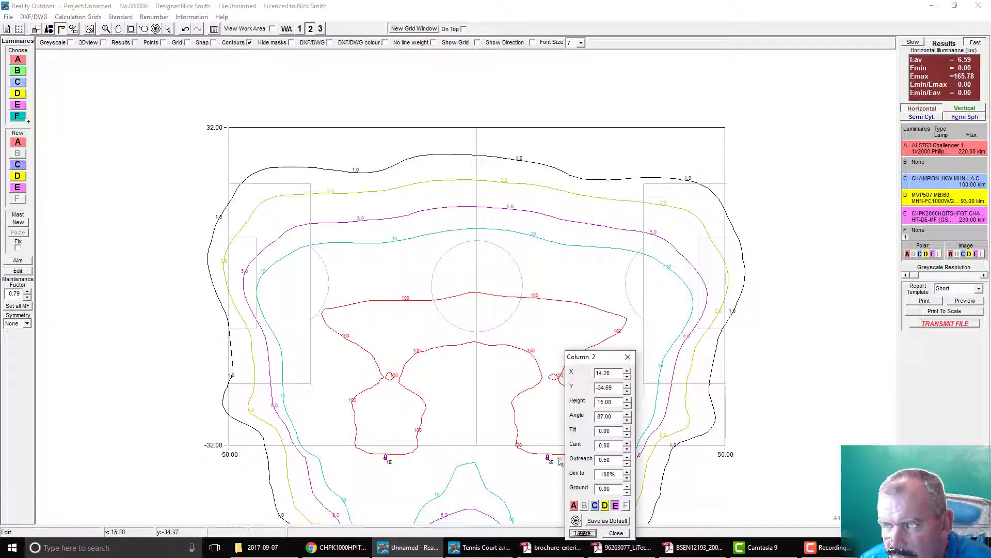
click(582, 533)
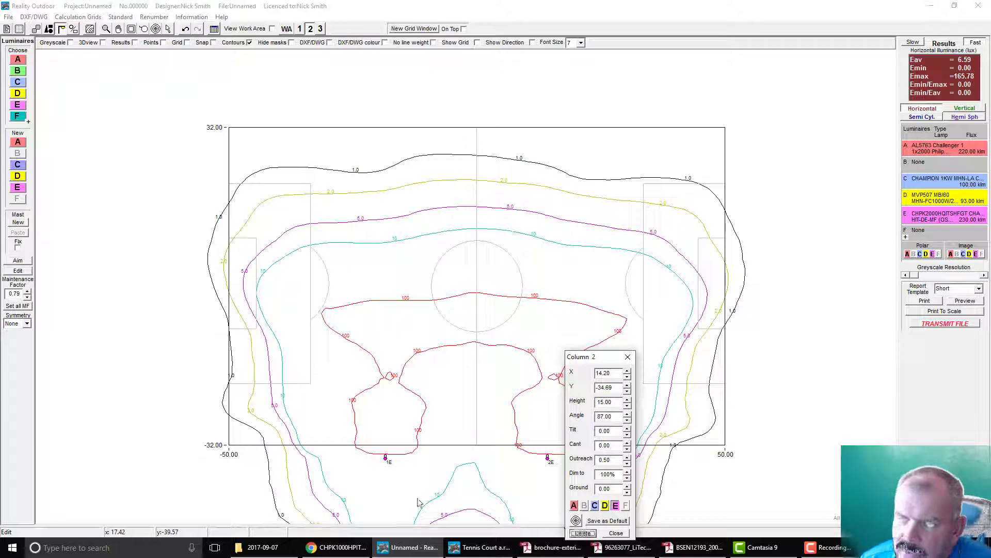
click(25, 324)
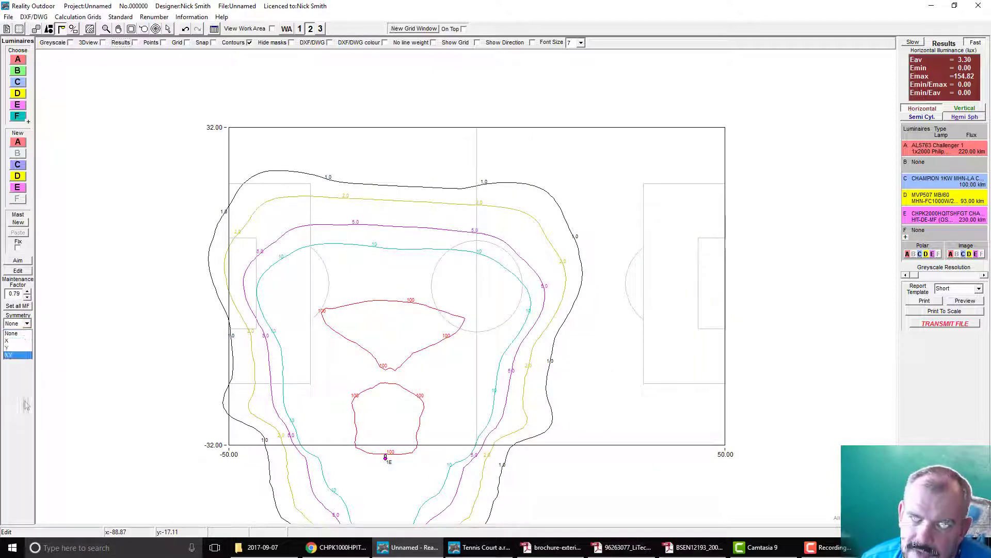
click(174, 356)
click(385, 459)
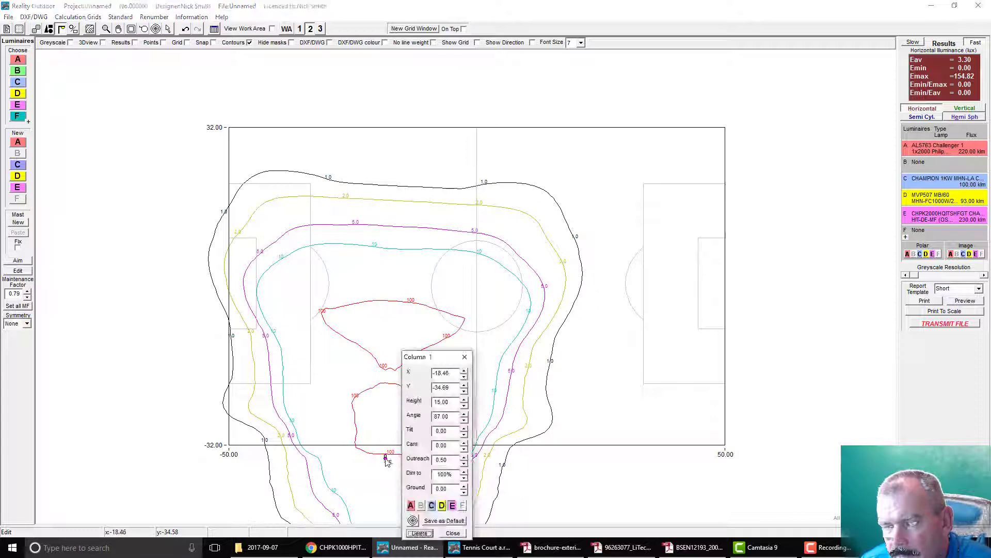
Delete column 1 so Eav, Emin and Emax all read 0.00 lux.
click(419, 533)
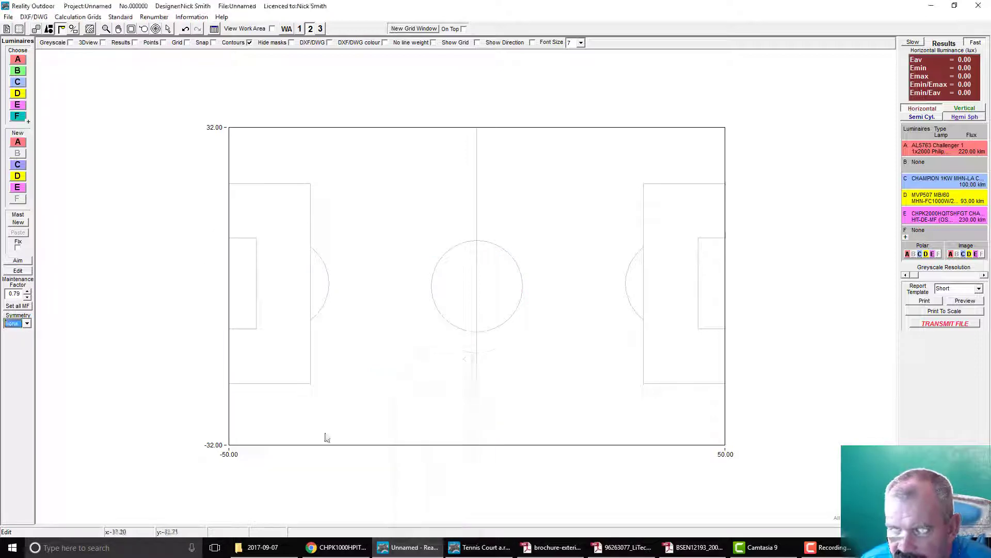